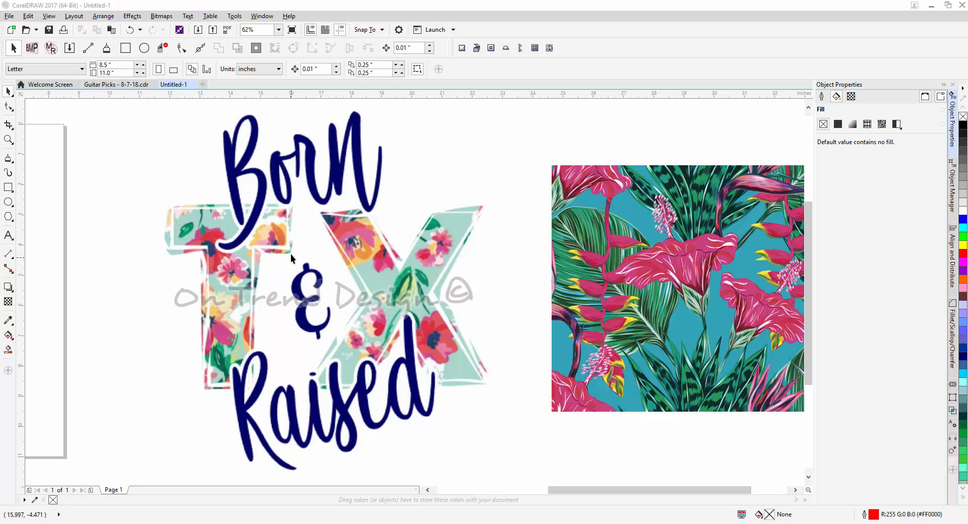
# Trace the outer sliver at the left end of the T's crossbar as a closed polyline, about 0.26 by 1.38 inches
pyautogui.moveTo(294, 251); pyautogui.dragTo(307, 239)
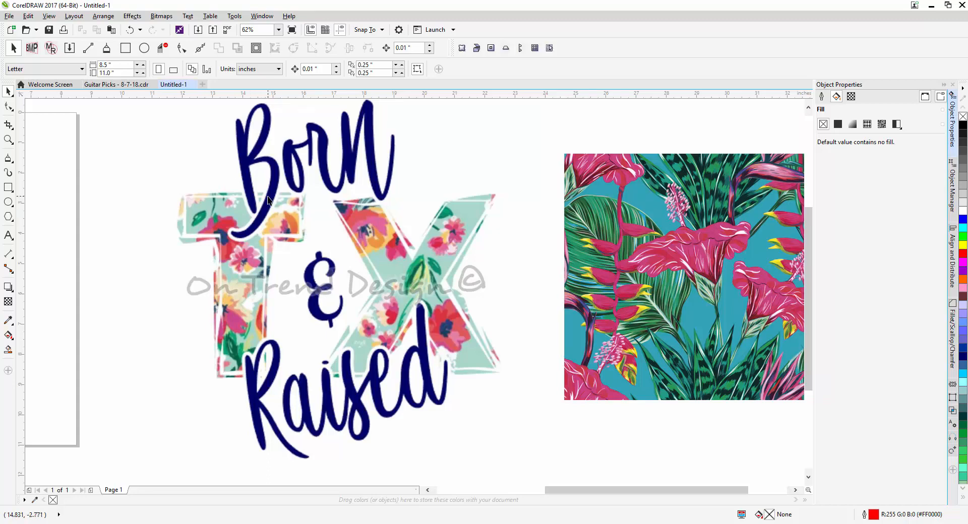
pyautogui.scroll(3, 268, 201)
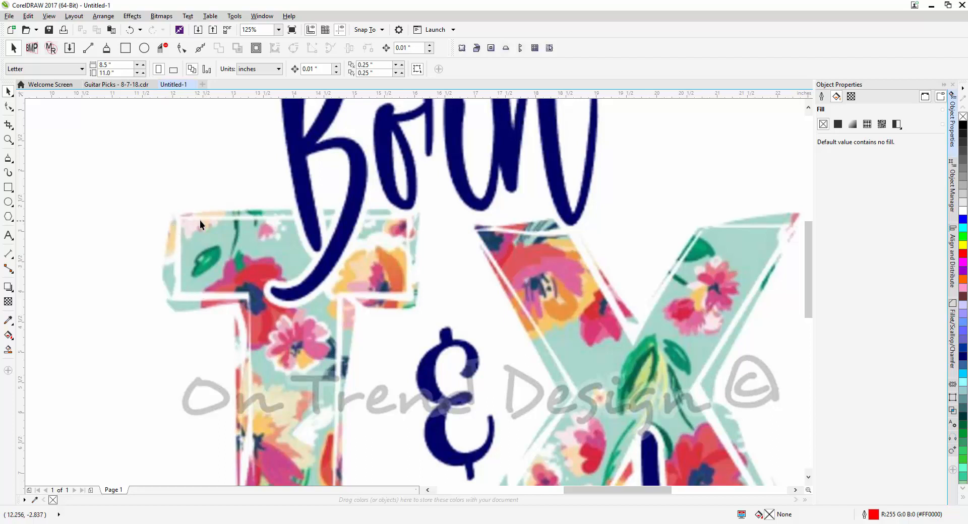
pyautogui.click(9, 160)
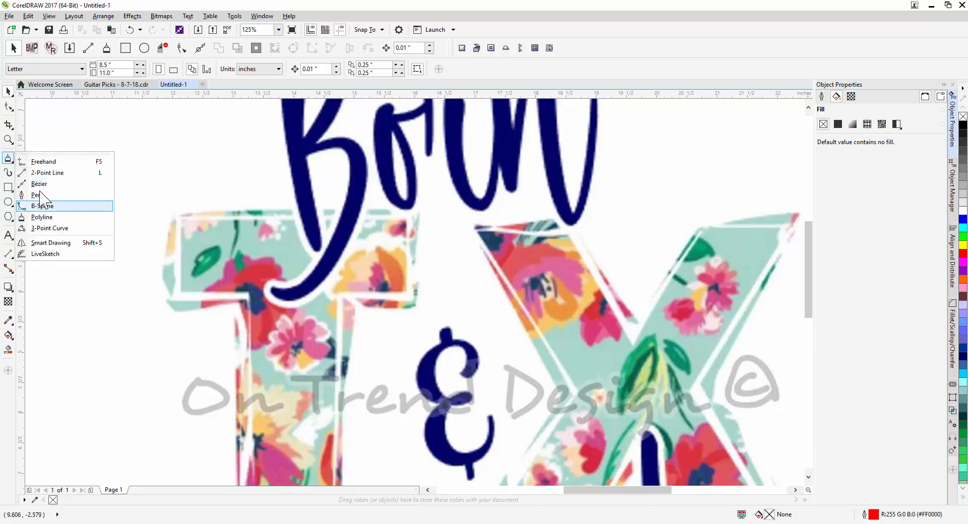
pyautogui.click(43, 218)
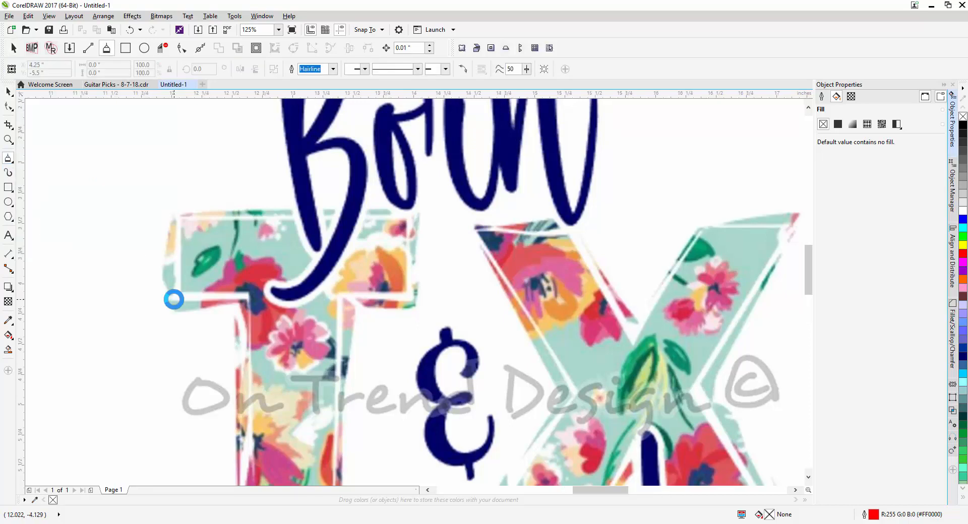
pyautogui.scroll(1, 177, 292)
pyautogui.moveTo(188, 269); pyautogui.dragTo(195, 333)
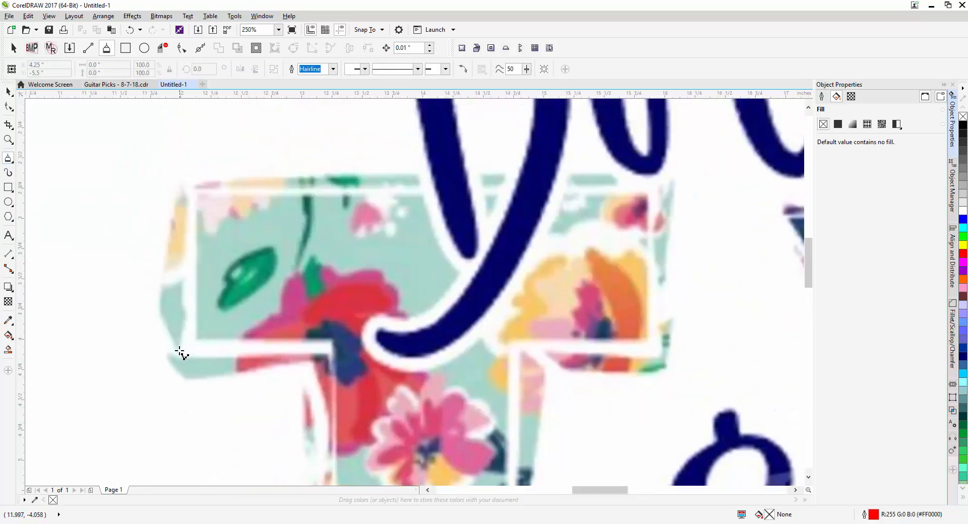
pyautogui.click(178, 347)
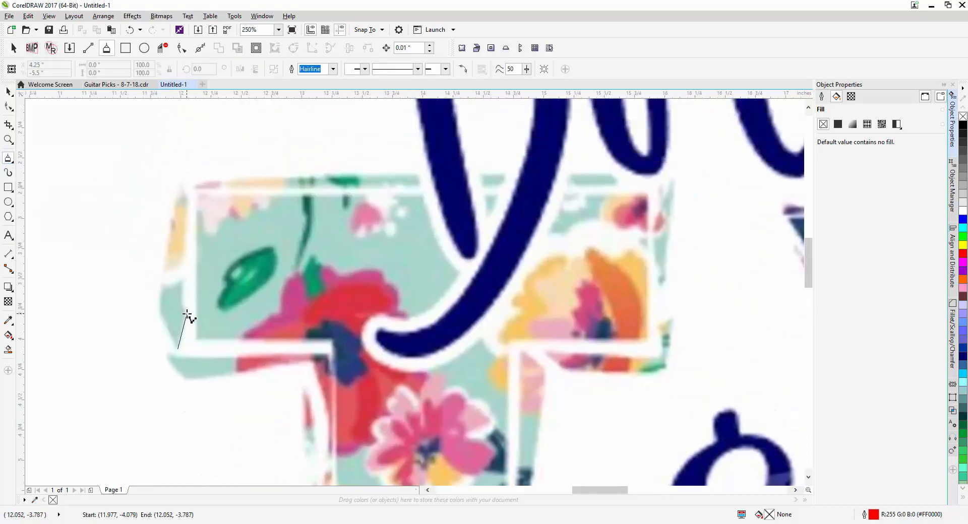
pyautogui.click(183, 294)
pyautogui.click(181, 182)
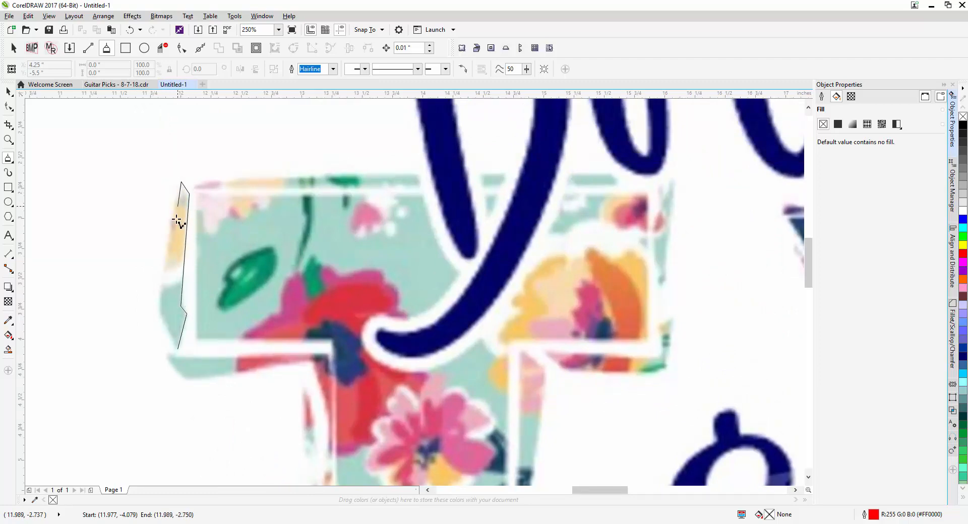
pyautogui.click(158, 310)
pyautogui.click(178, 349)
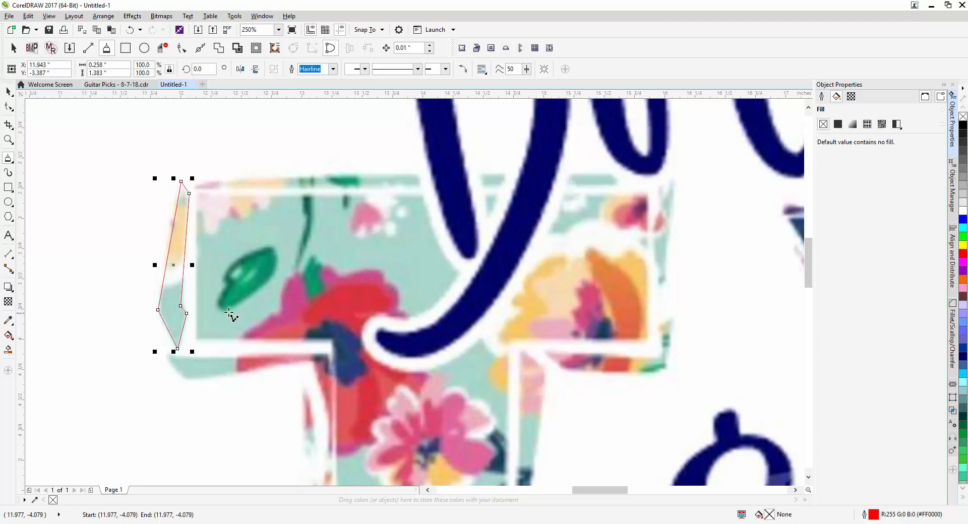
# Sketch a trial freehand wavy curve over the left part of the T's crossbar and delete it
pyautogui.moveTo(297, 144)
pyautogui.mouseDown()
pyautogui.moveTo(275, 145)
pyautogui.moveTo(262, 161)
pyautogui.moveTo(275, 205)
pyautogui.moveTo(264, 226)
pyautogui.moveTo(216, 210)
pyautogui.moveTo(212, 227)
pyautogui.moveTo(235, 258)
pyautogui.moveTo(210, 281)
pyautogui.moveTo(220, 315)
pyautogui.mouseUp()
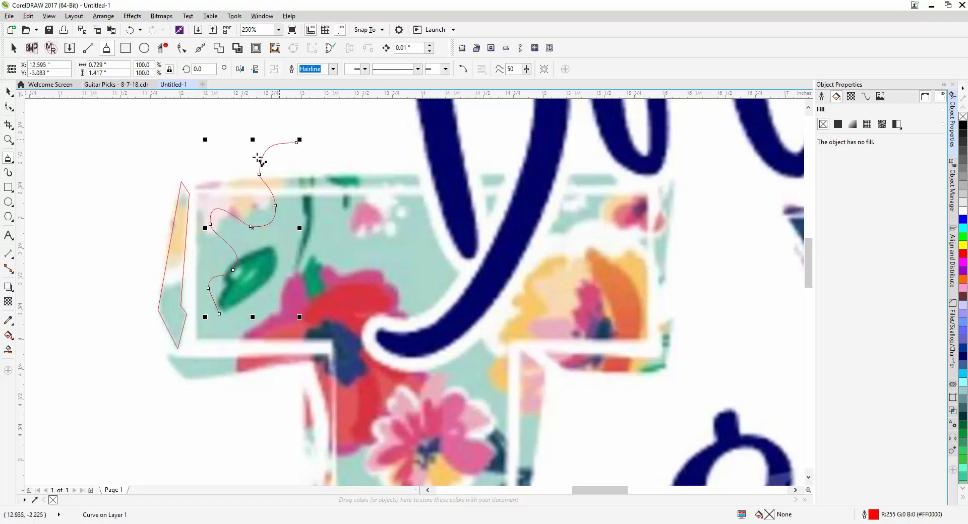
pyautogui.press('Delete')
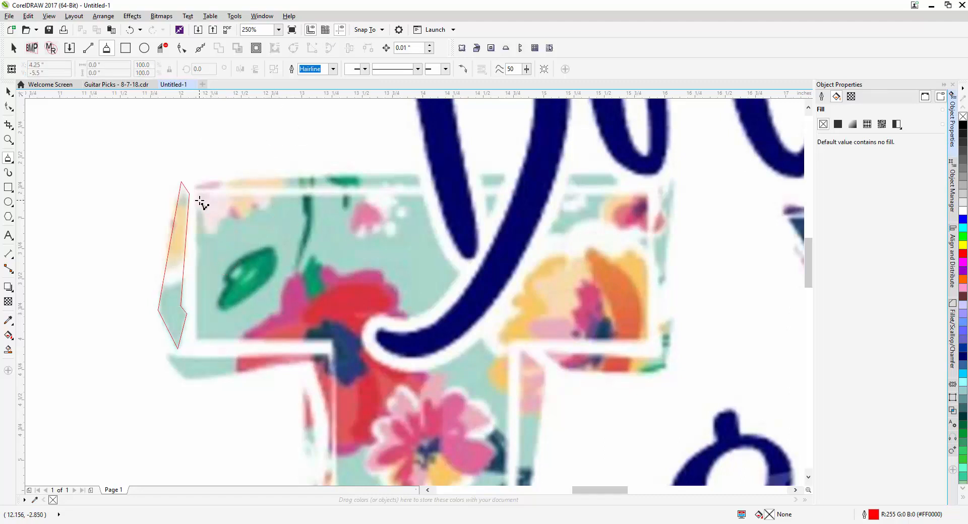
# Trace the thin strip along the top edge of the T's crossbar as a closed polyline, about 3.52 by 0.14 inches
pyautogui.scroll(-1, 206, 351)
pyautogui.scroll(2, 190, 340)
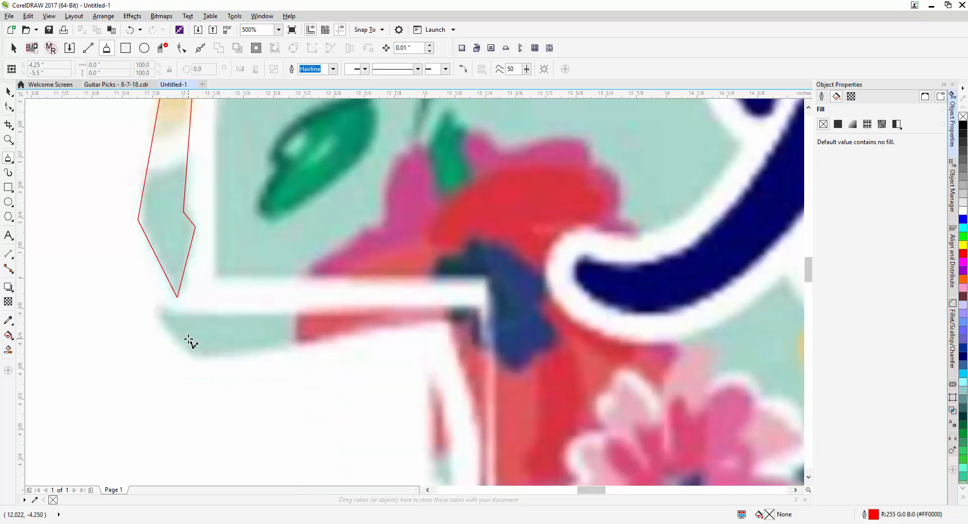
pyautogui.scroll(-1, 189, 340)
pyautogui.moveTo(232, 228); pyautogui.dragTo(173, 305)
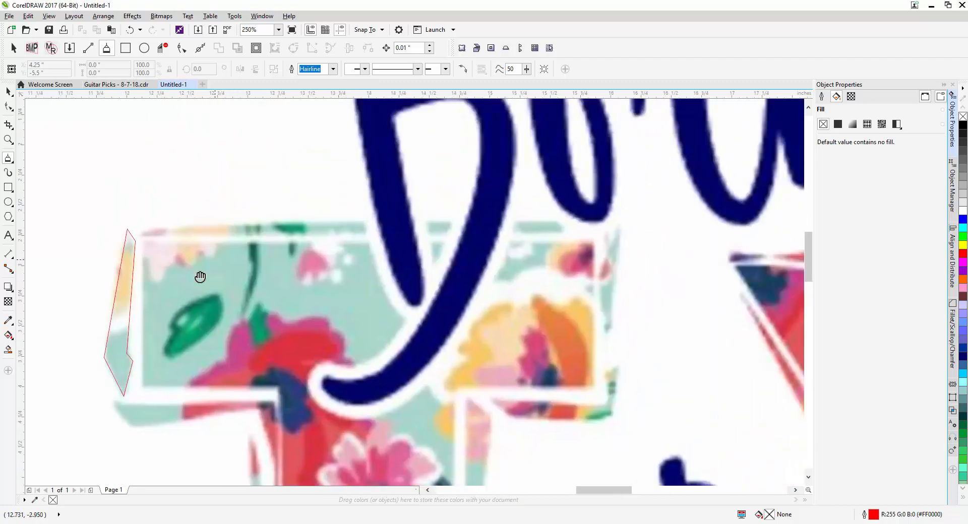
pyautogui.moveTo(200, 277); pyautogui.dragTo(143, 318)
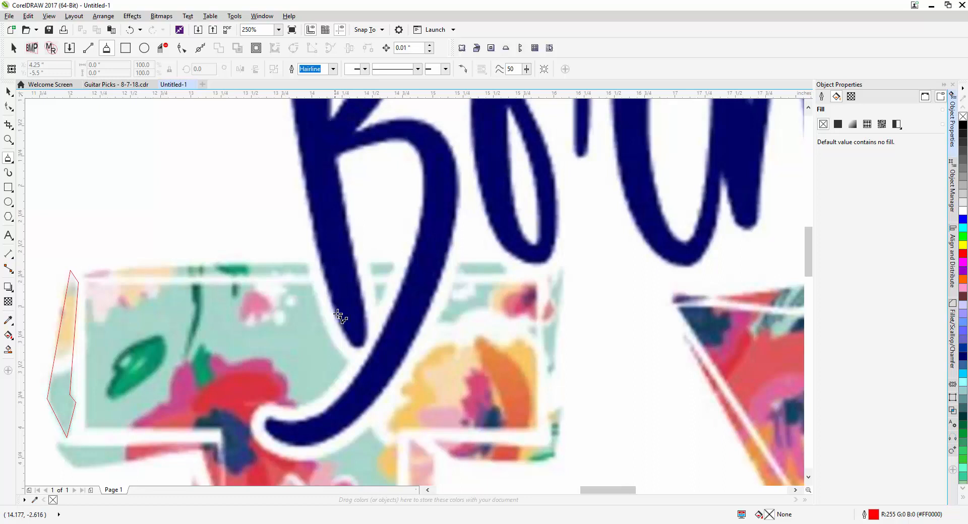
pyautogui.click(84, 271)
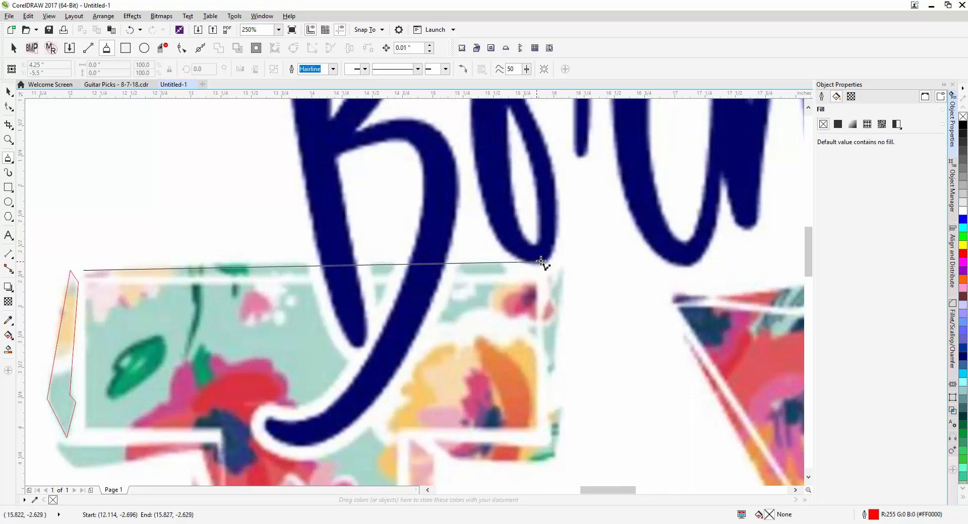
pyautogui.click(502, 263)
pyautogui.click(509, 274)
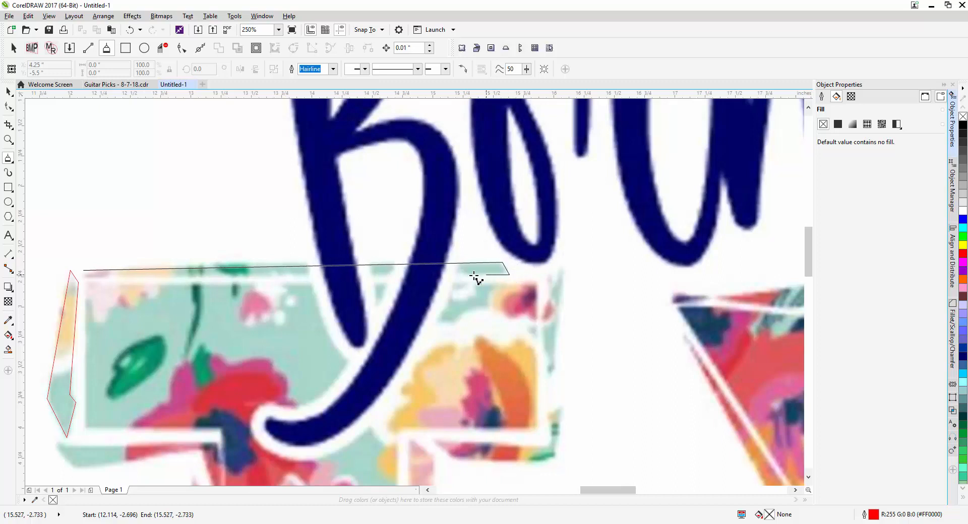
pyautogui.click(88, 279)
pyautogui.click(84, 271)
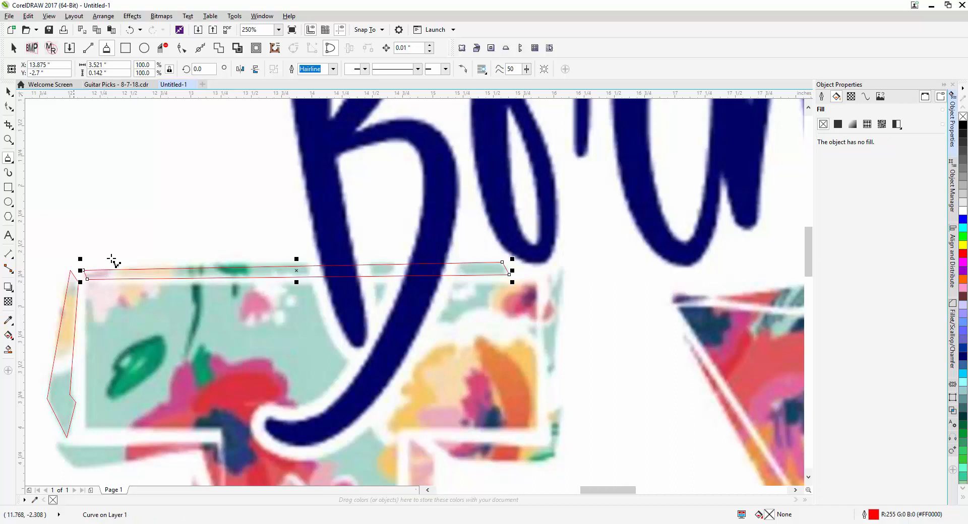
# Trace the upper sliver at the right end of the T's crossbar as a closed polyline, about 0.2 by 1.06 inches
pyautogui.moveTo(404, 398); pyautogui.dragTo(343, 320)
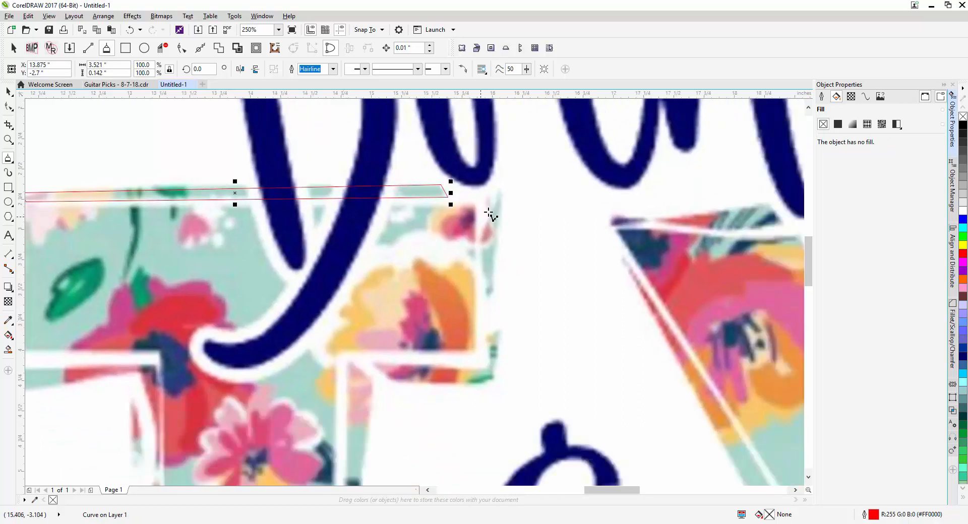
pyautogui.click(482, 183)
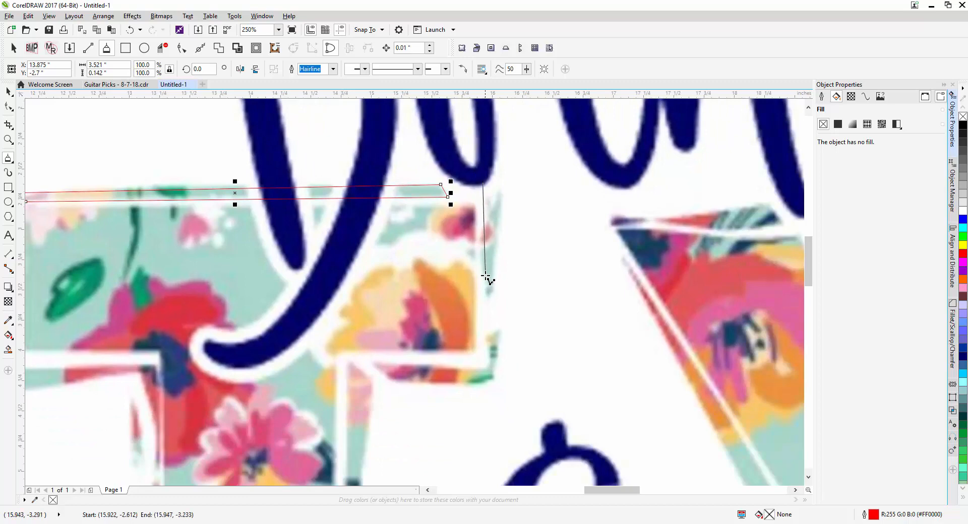
pyautogui.click(481, 254)
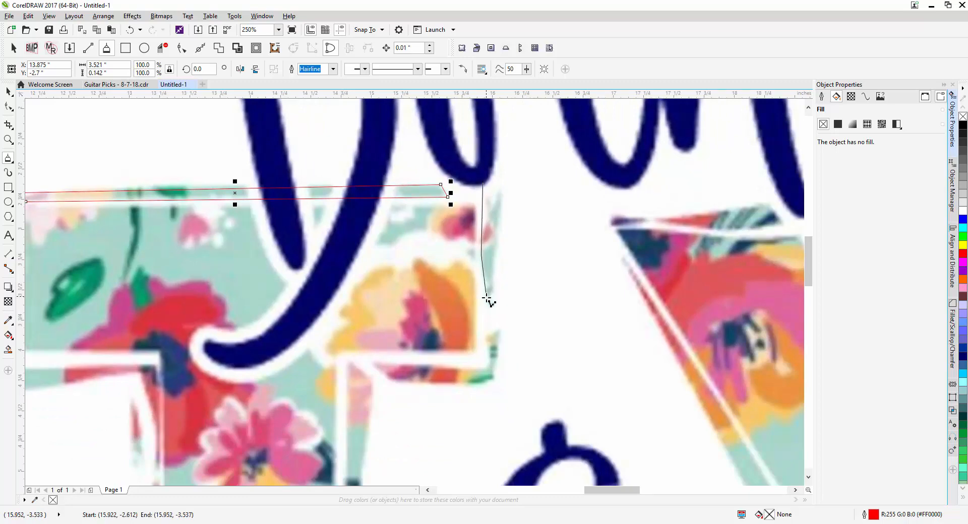
pyautogui.click(487, 297)
pyautogui.click(506, 169)
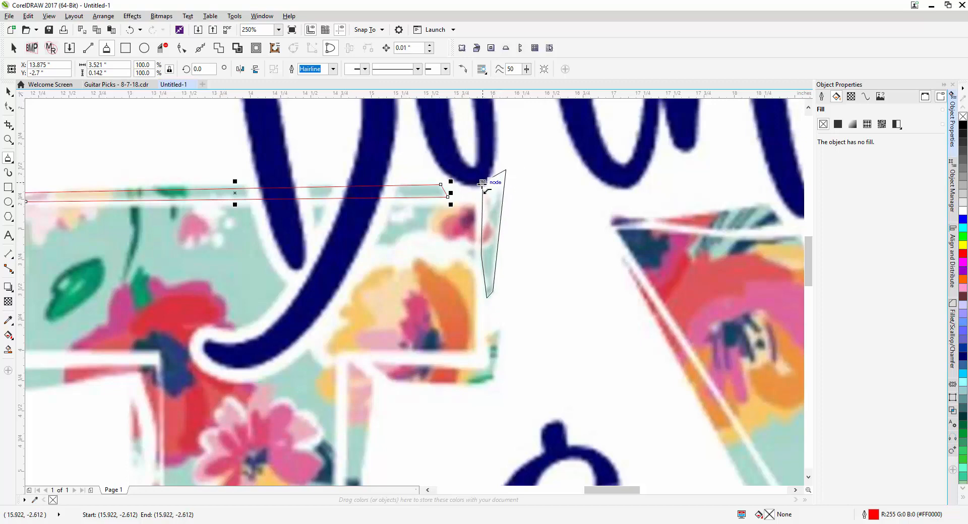
pyautogui.click(482, 182)
# Trace the L-shaped sliver around the crossbar's lower right corner as a closed polyline, about 1.08 by 0.49 inches
pyautogui.moveTo(500, 326); pyautogui.dragTo(536, 267)
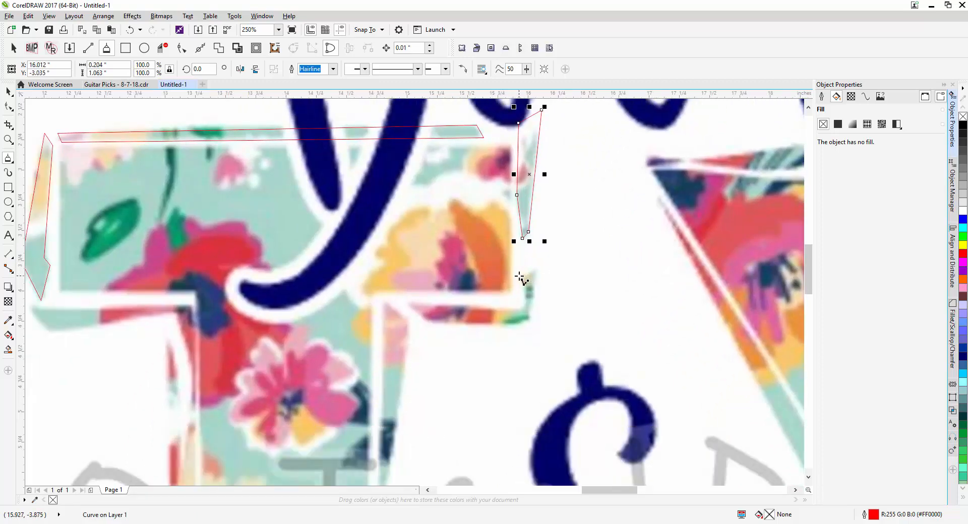
pyautogui.click(524, 279)
pyautogui.click(525, 304)
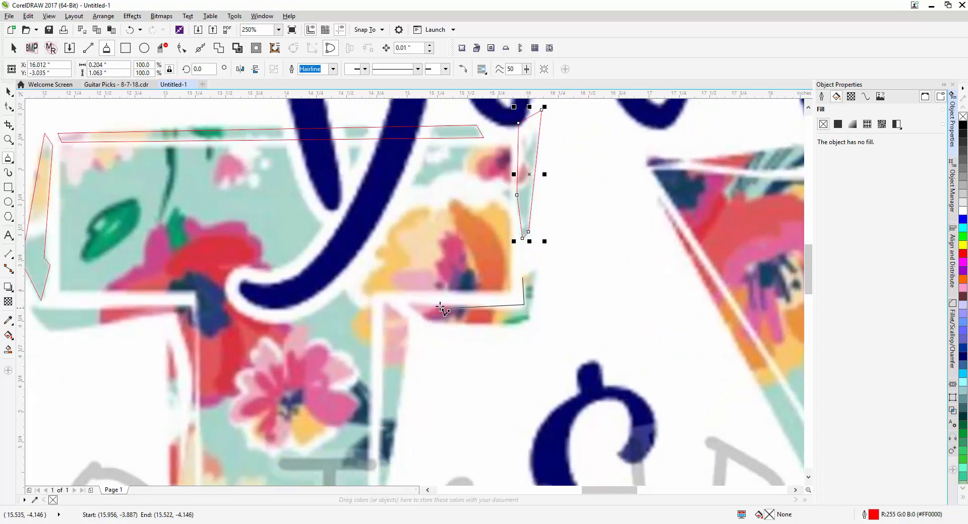
pyautogui.click(407, 301)
pyautogui.click(426, 323)
pyautogui.click(522, 325)
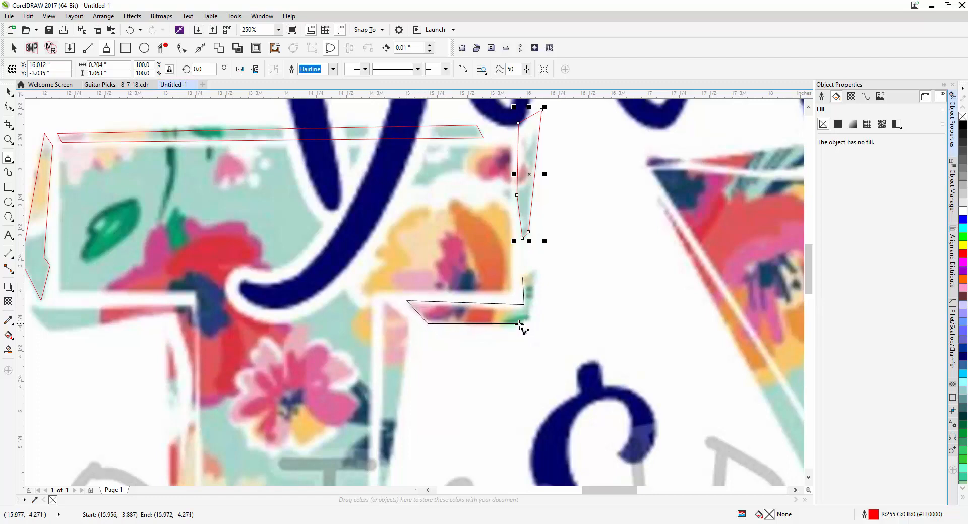
pyautogui.click(531, 321)
pyautogui.click(537, 266)
pyautogui.click(522, 278)
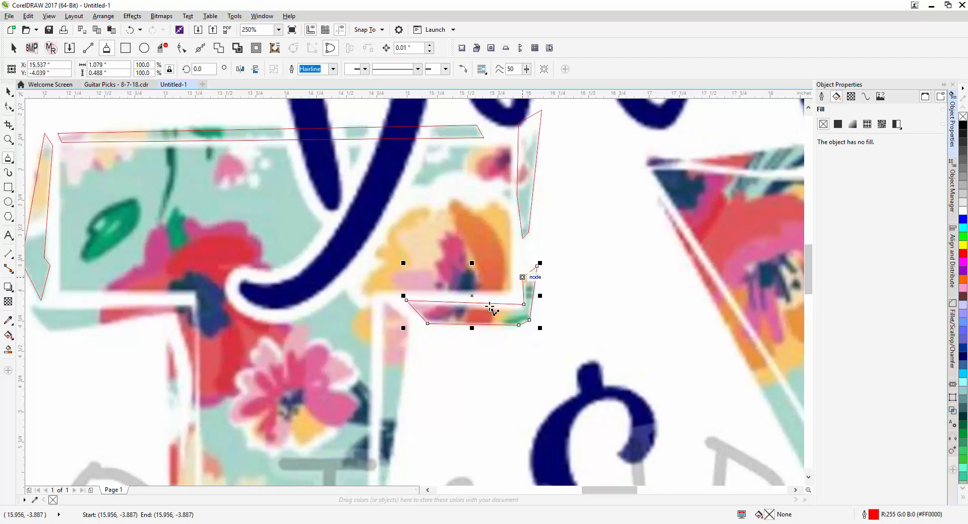
# Trace the long sliver along the right side of the T's stem as a closed polyline, about 0.33 by 4.49 inches
pyautogui.moveTo(397, 346); pyautogui.dragTo(431, 302)
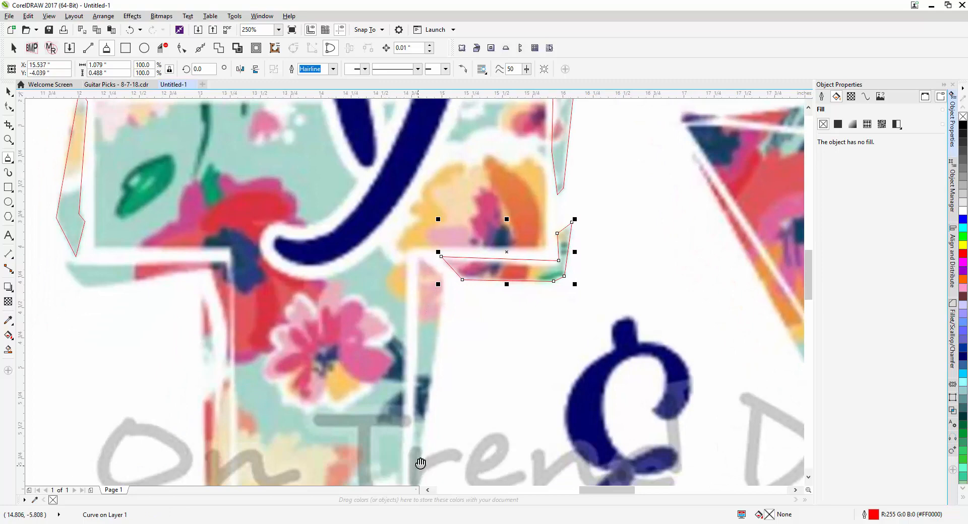
pyautogui.moveTo(421, 463); pyautogui.dragTo(428, 349)
pyautogui.click(426, 146)
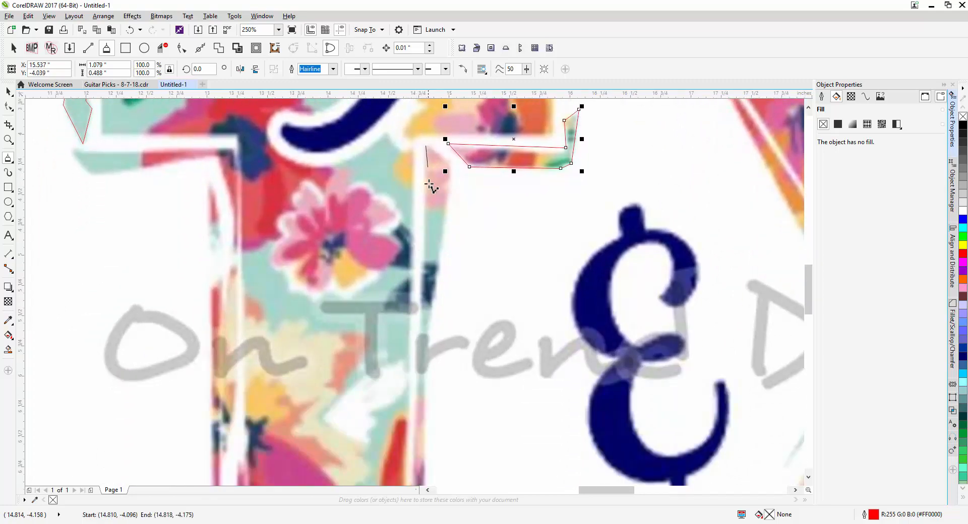
pyautogui.click(416, 398)
pyautogui.moveTo(423, 439); pyautogui.dragTo(417, 239)
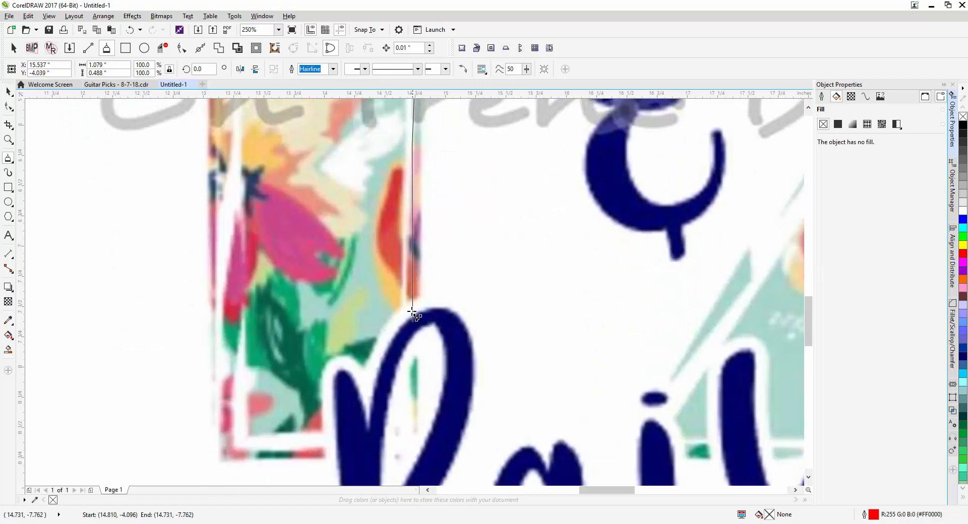
pyautogui.click(413, 438)
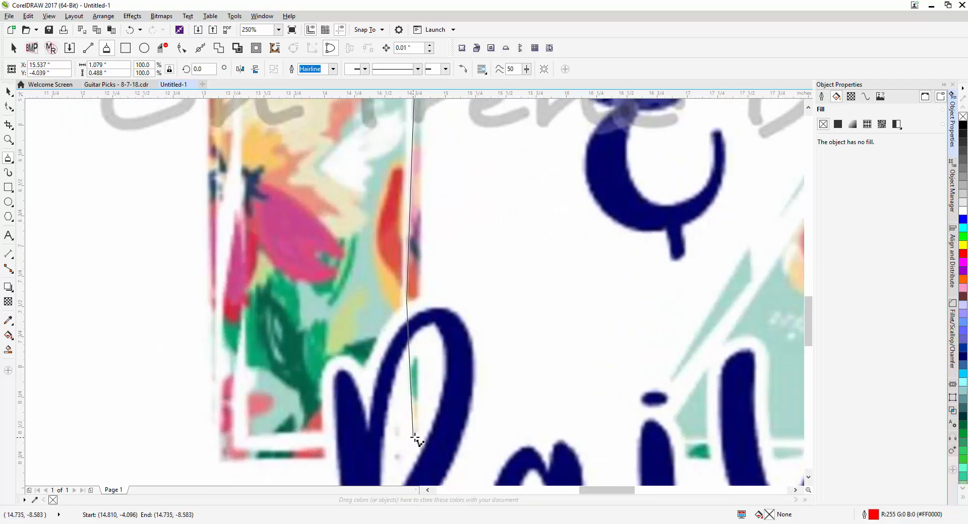
pyautogui.click(422, 240)
pyautogui.moveTo(429, 154); pyautogui.dragTo(392, 356)
pyautogui.click(391, 287)
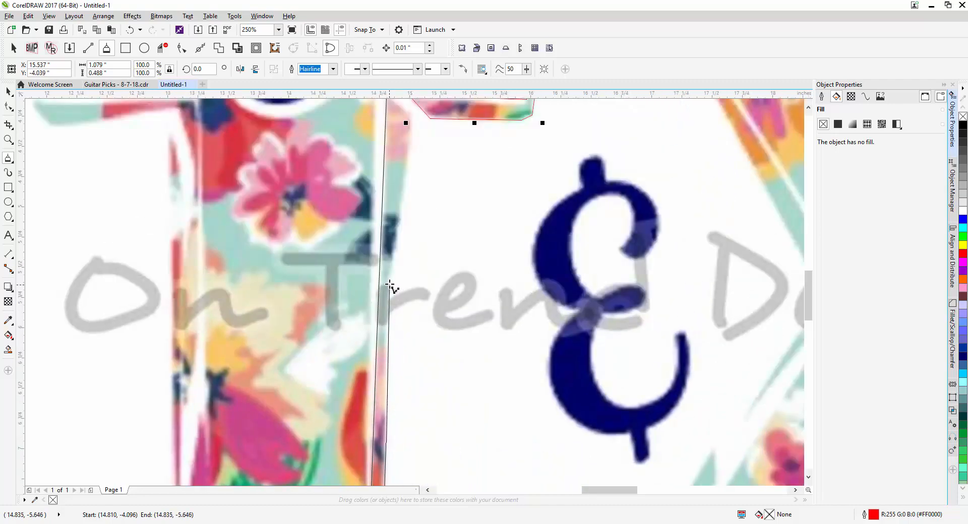
pyautogui.click(402, 196)
pyautogui.moveTo(402, 196); pyautogui.dragTo(392, 256)
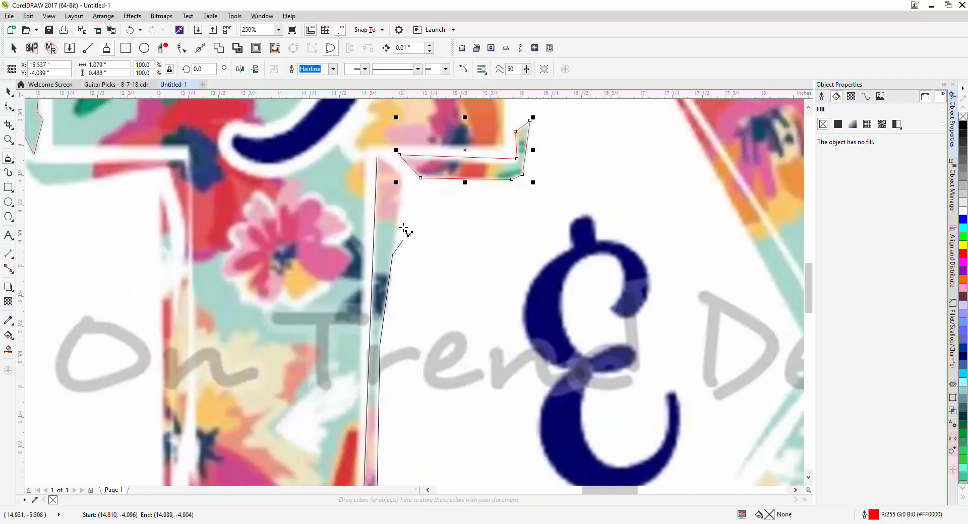
pyautogui.click(400, 176)
pyautogui.click(377, 158)
# Trace the T's main outline from the stem's lower right corner along the base, up the left side and around the crossbar's left end
pyautogui.scroll(-2, 397, 294)
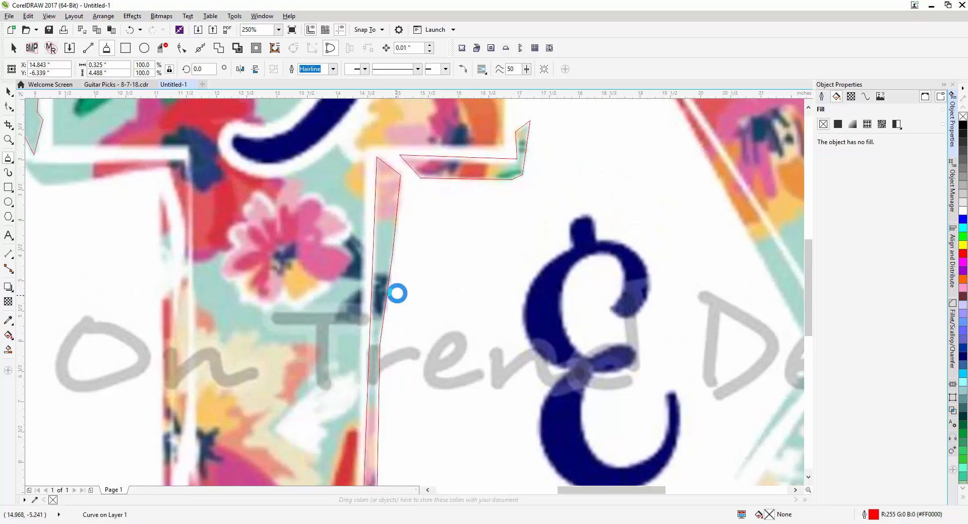
pyautogui.moveTo(392, 306); pyautogui.dragTo(394, 286)
pyautogui.scroll(1, 347, 282)
pyautogui.scroll(1, 404, 312)
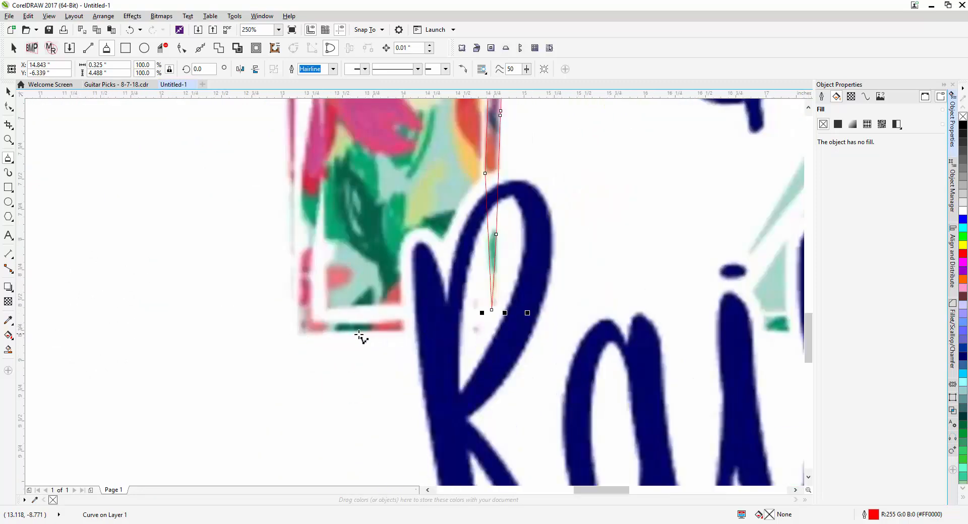
pyautogui.click(479, 334)
pyautogui.click(297, 334)
pyautogui.moveTo(298, 251); pyautogui.dragTo(294, 401)
pyautogui.scroll(-1, 294, 401)
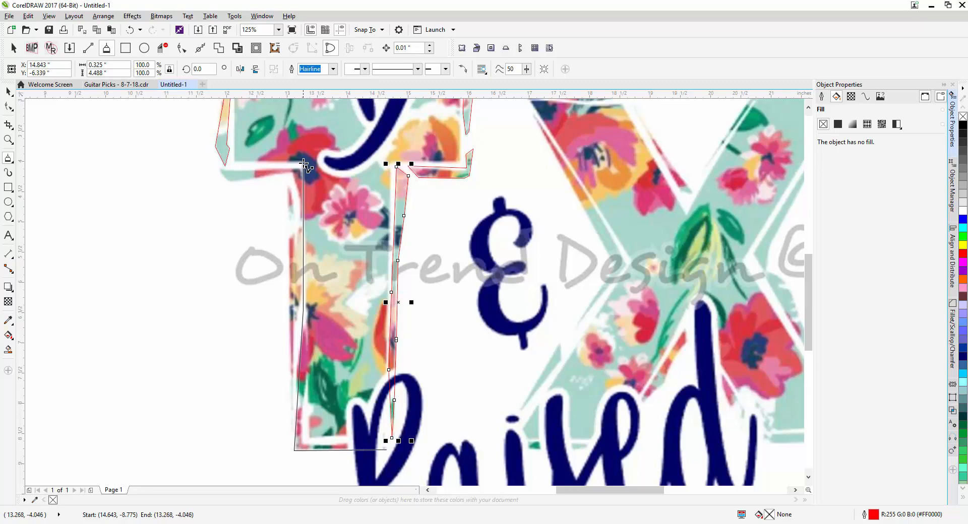
pyautogui.click(233, 163)
pyautogui.scroll(3, 235, 151)
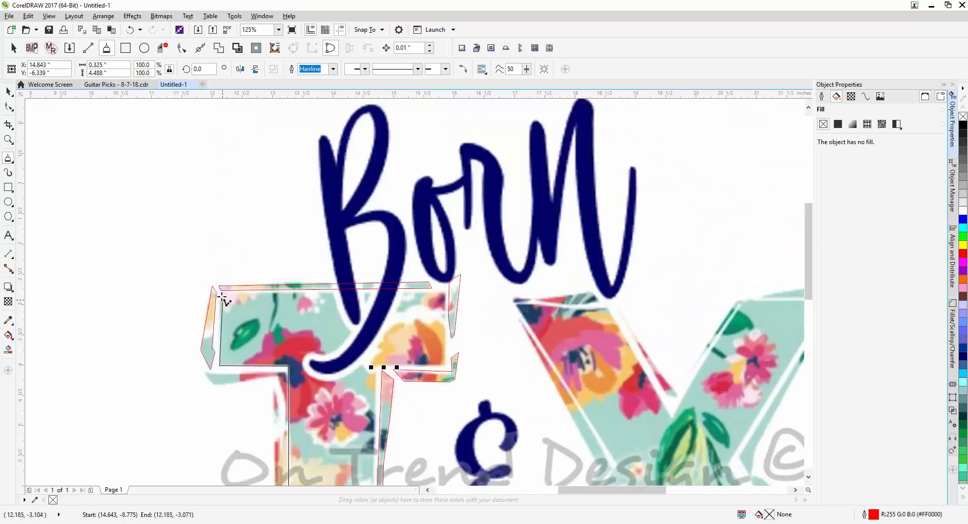
pyautogui.scroll(2, 222, 297)
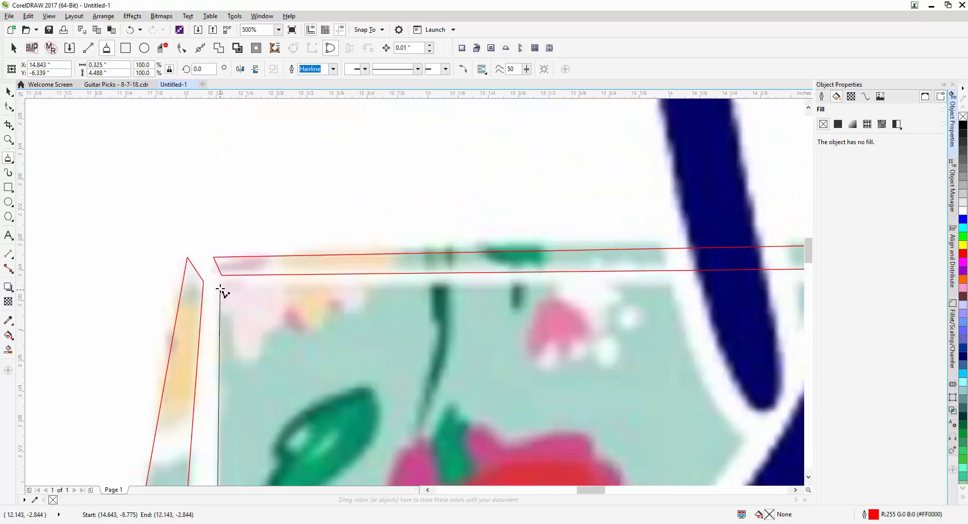
# Continue the T's main outline around the crossbar's right end and down the stem, closing it at about 3.73 by 6.01 inches
pyautogui.scroll(-3, 406, 296)
pyautogui.scroll(3, 277, 303)
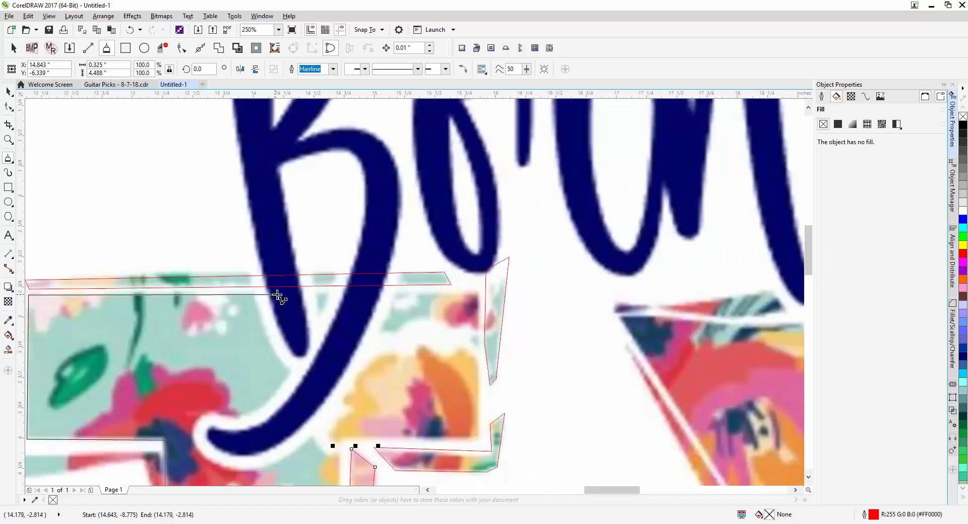
pyautogui.click(479, 292)
pyautogui.click(478, 437)
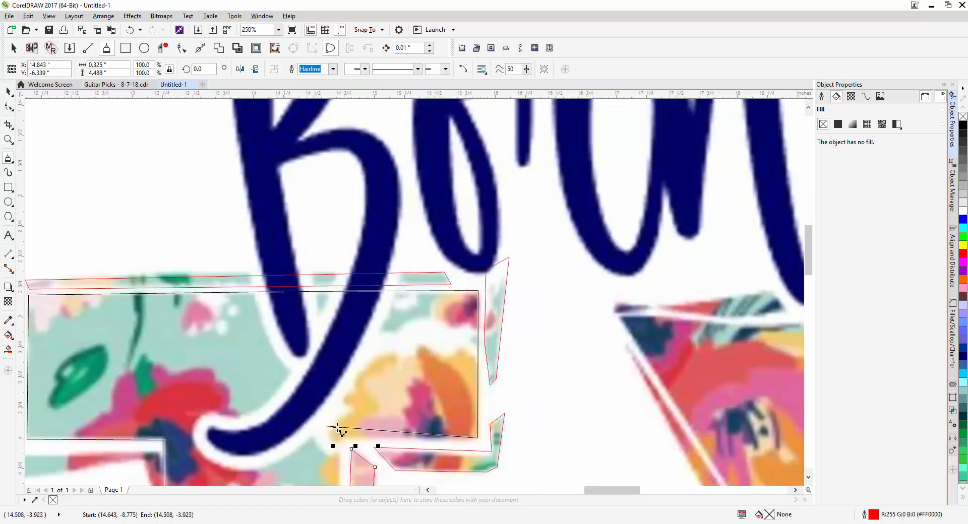
pyautogui.moveTo(346, 422); pyautogui.dragTo(328, 255)
pyautogui.click(321, 276)
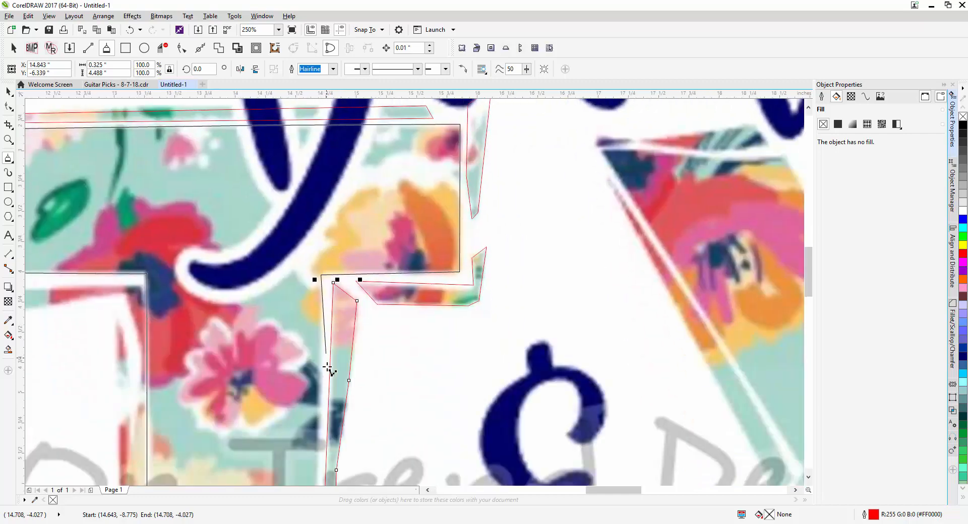
pyautogui.scroll(-5, 328, 371)
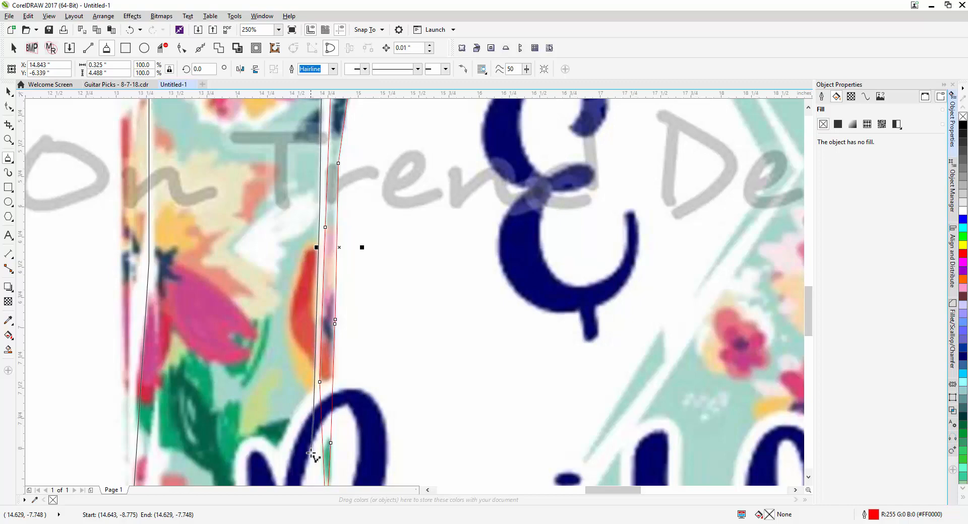
pyautogui.scroll(-6, 328, 157)
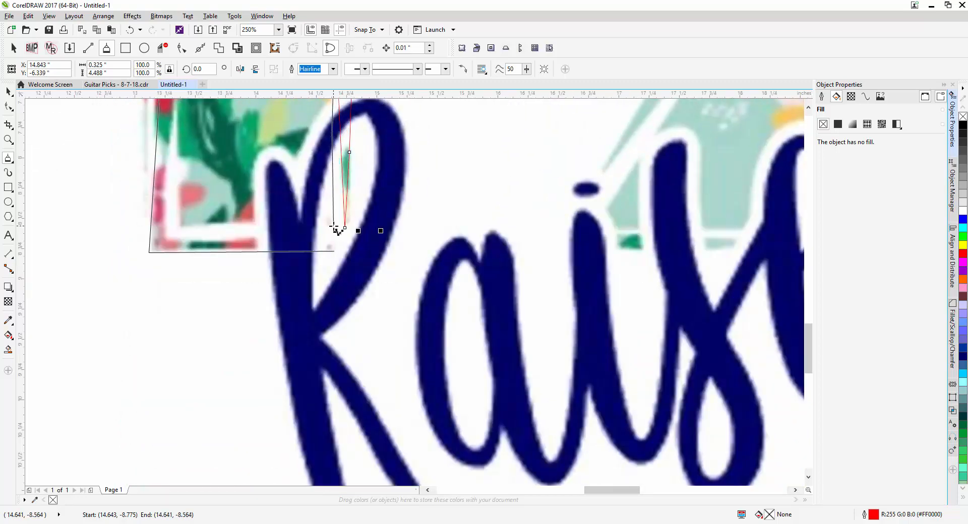
pyautogui.click(333, 252)
pyautogui.scroll(-5, 333, 252)
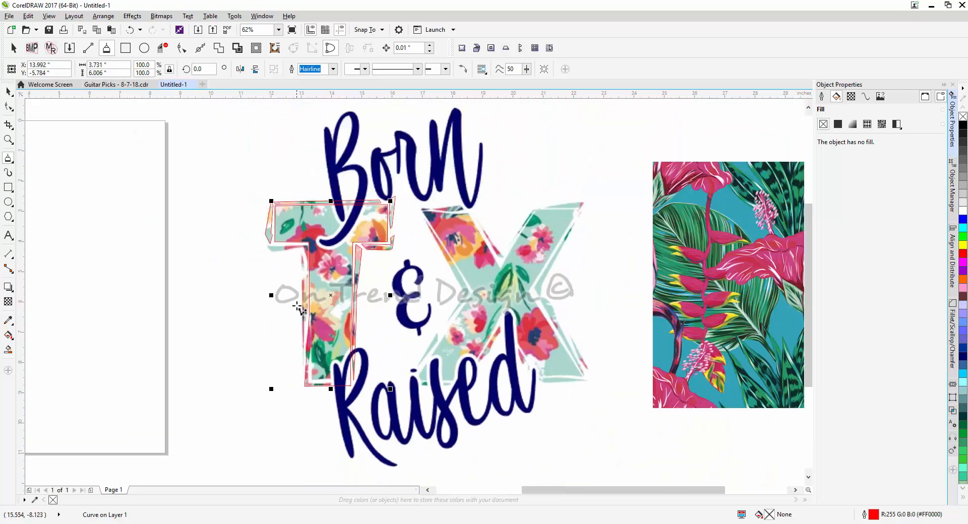
# Trace the sliver beneath the crossbar's left end and down the stem's inner corner as a closed polyline, about 1.34 by 0.91 inches
pyautogui.scroll(5, 298, 308)
pyautogui.click(232, 171)
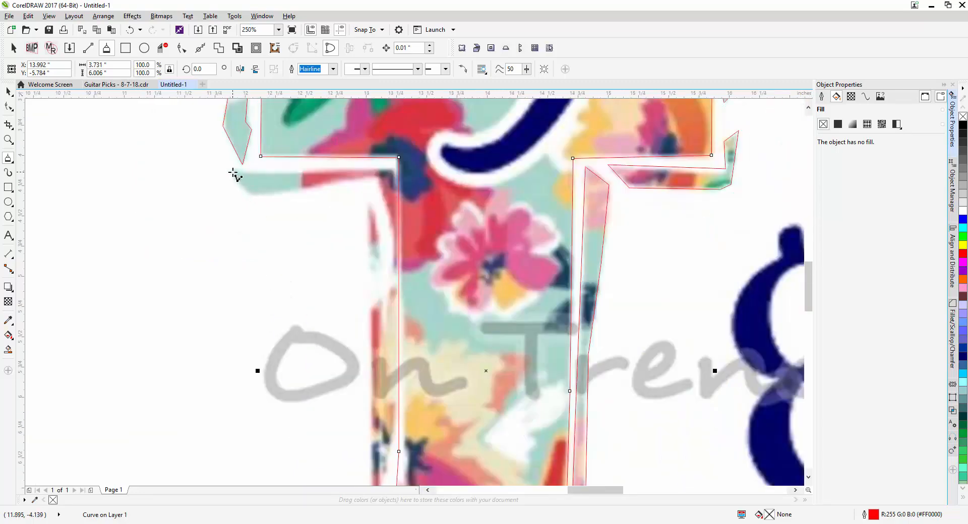
pyautogui.click(253, 198)
pyautogui.click(378, 177)
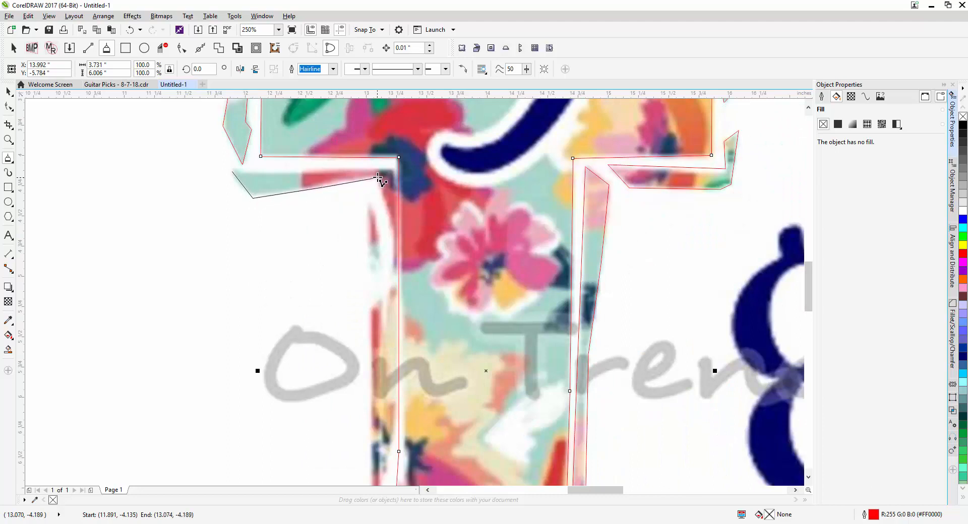
pyautogui.click(388, 218)
pyautogui.click(394, 281)
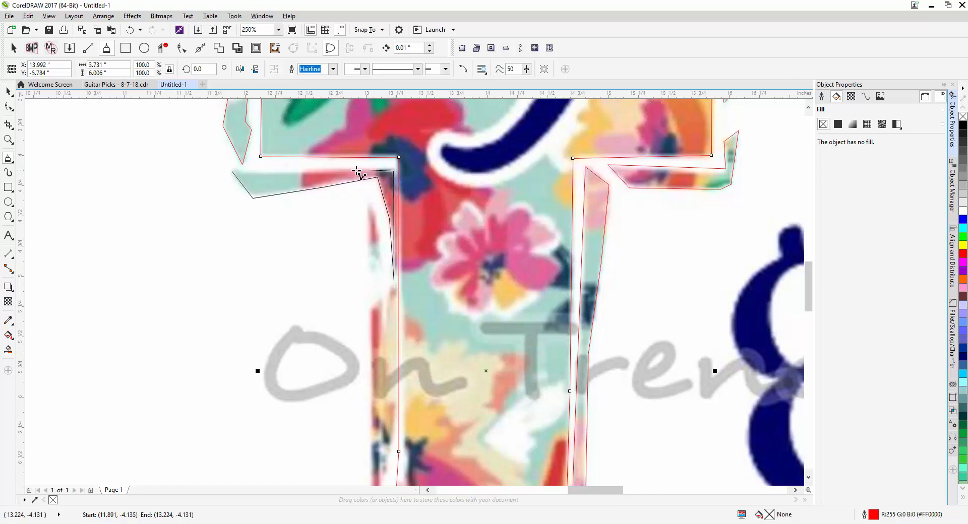
pyautogui.click(233, 172)
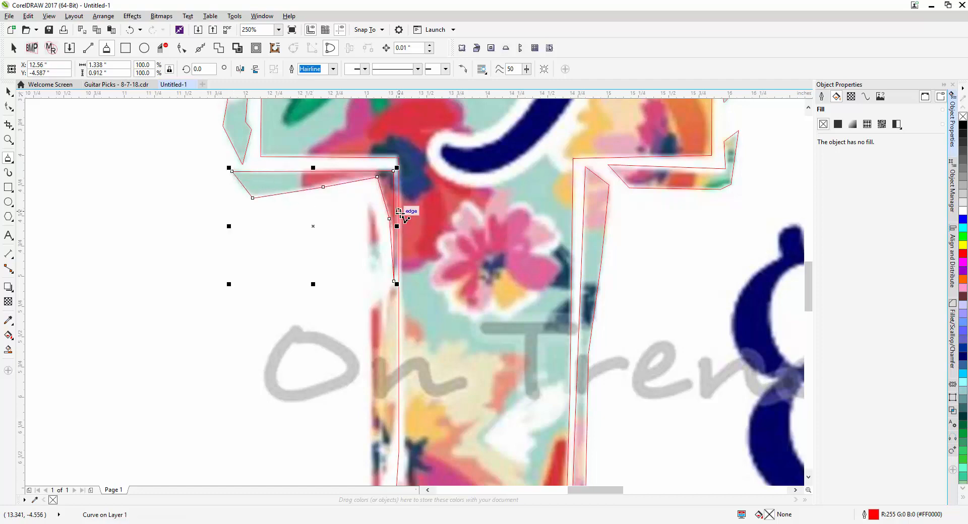
# Trace the long jagged sliver along the left side of the T's stem as a closed polyline, about 0.23 by 4.16 inches
pyautogui.click(366, 204)
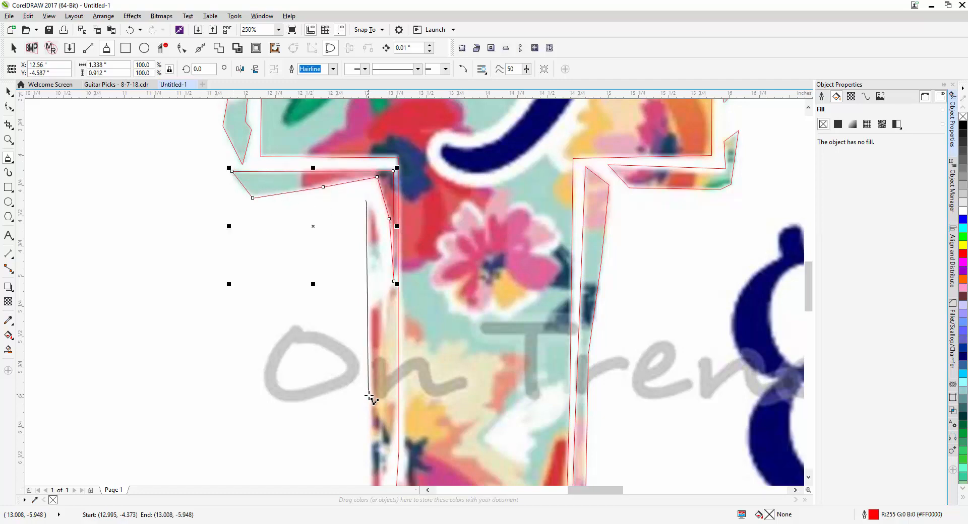
pyautogui.scroll(-5, 373, 302)
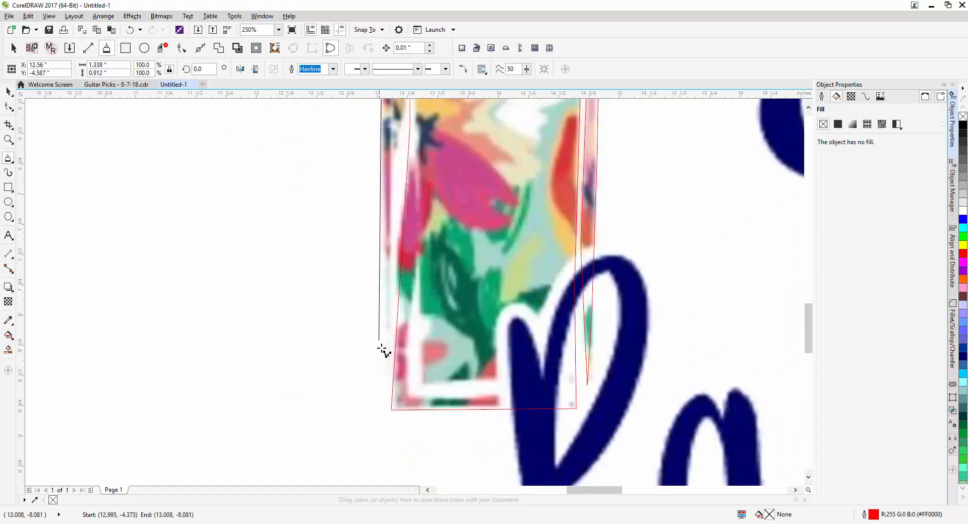
pyautogui.click(385, 377)
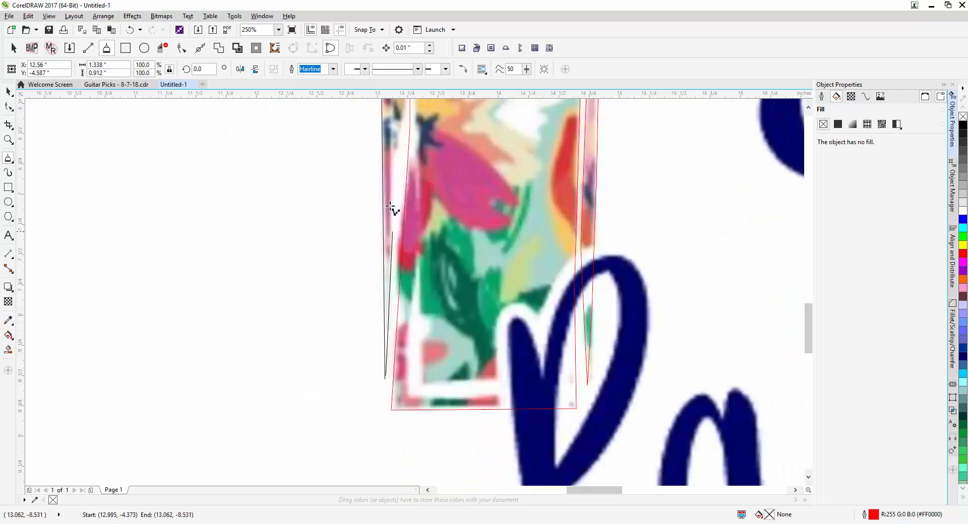
pyautogui.click(392, 132)
pyautogui.click(398, 161)
pyautogui.scroll(3, 376, 274)
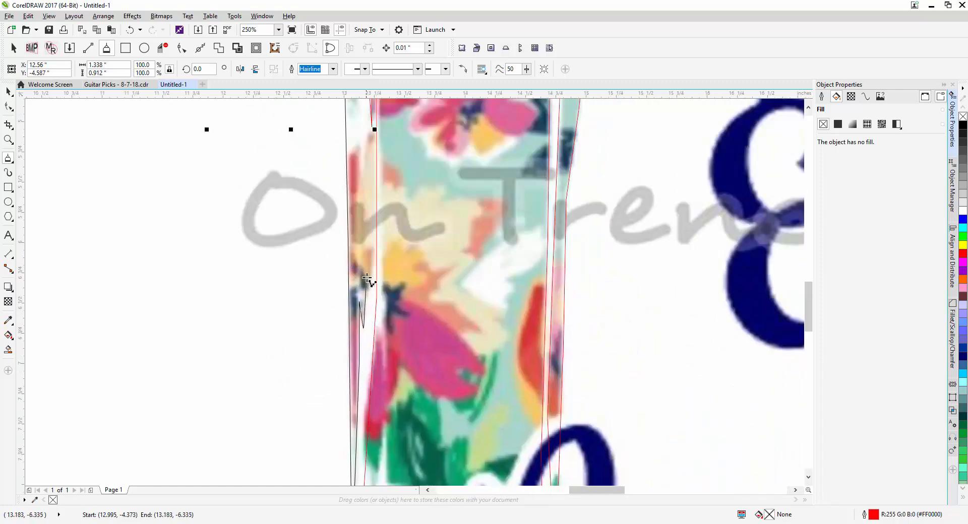
pyautogui.scroll(4, 361, 332)
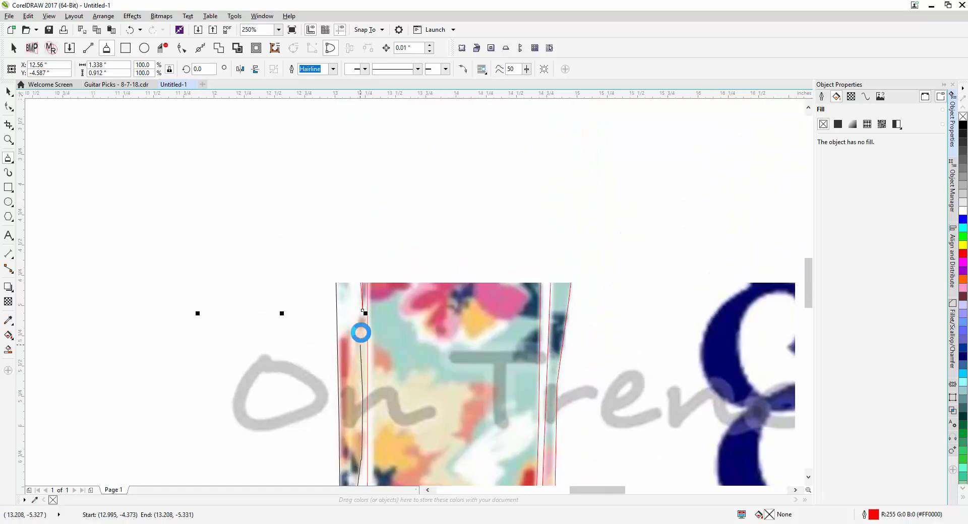
pyautogui.click(351, 355)
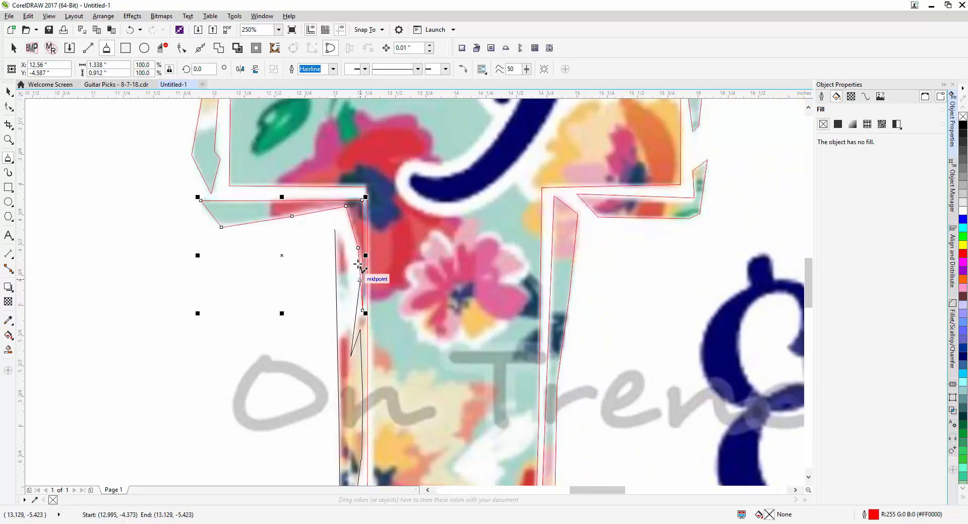
pyautogui.click(336, 230)
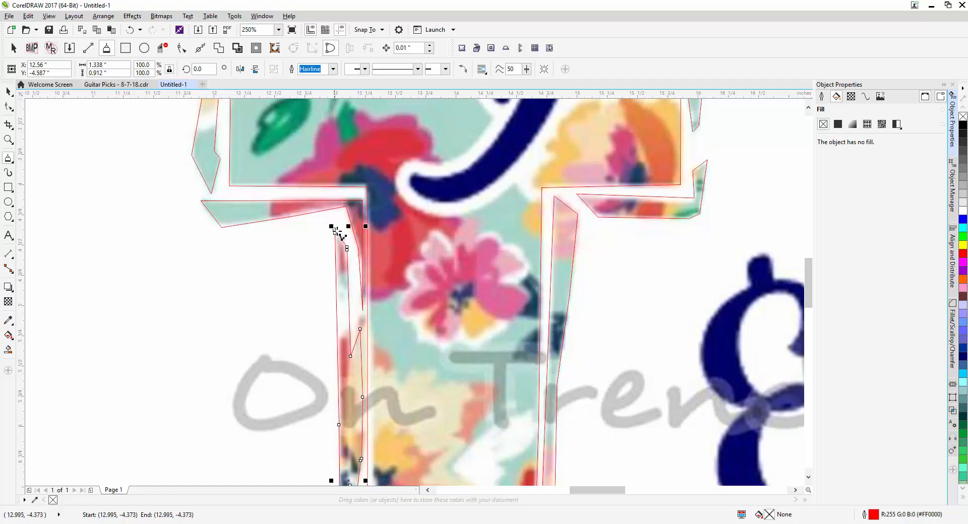
# Select all the traced T outlines and move them off the reference image onto the blank page
pyautogui.scroll(-4, 335, 230)
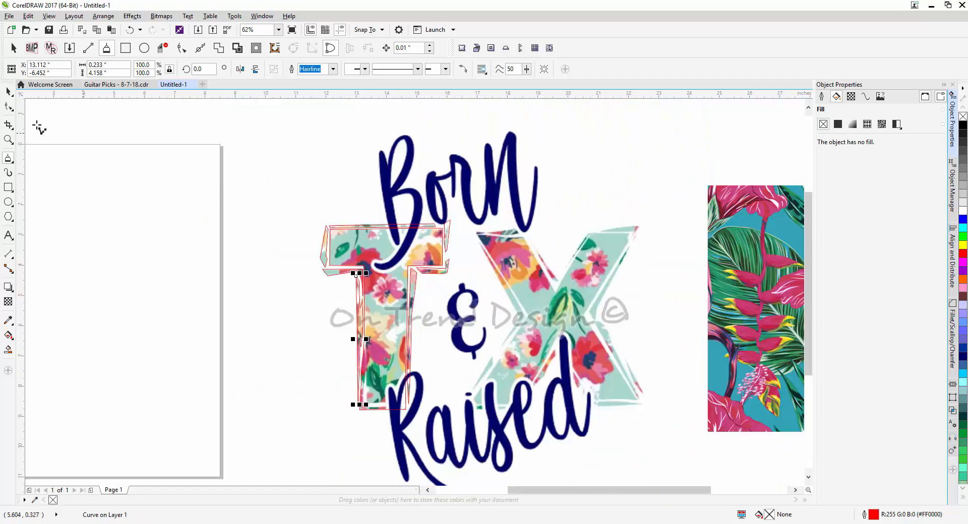
pyautogui.click(8, 92)
pyautogui.moveTo(283, 208); pyautogui.dragTo(321, 177)
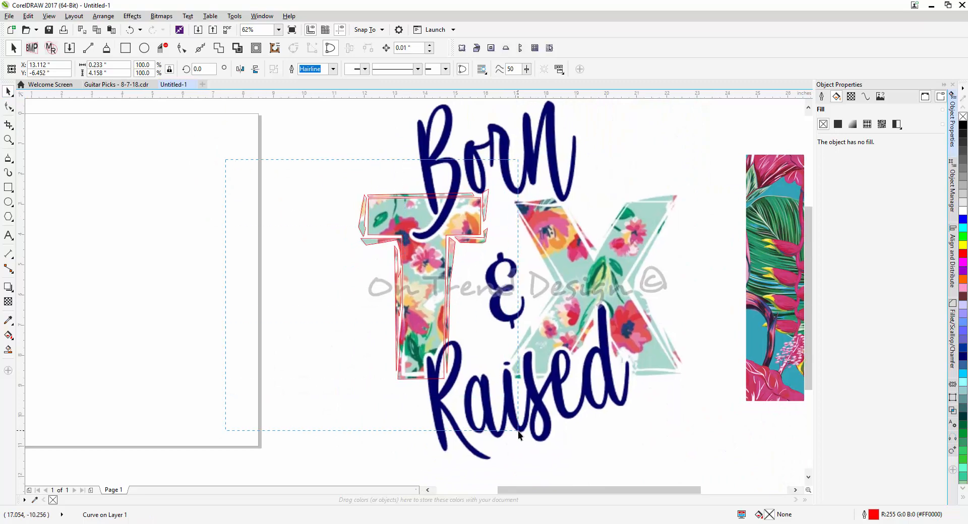
pyautogui.moveTo(518, 431); pyautogui.dragTo(523, 431)
pyautogui.moveTo(423, 217); pyautogui.dragTo(145, 224)
pyautogui.moveTo(306, 310); pyautogui.dragTo(393, 316)
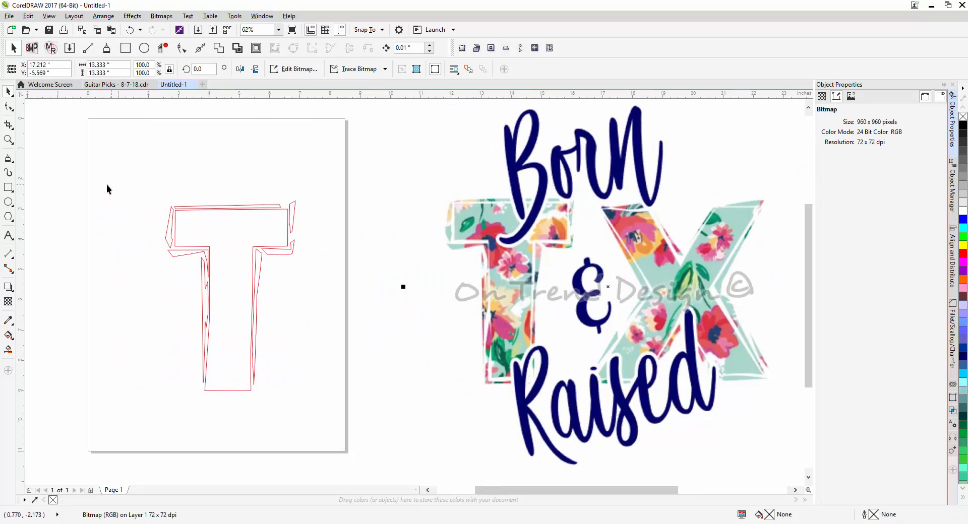
# Select all the T outlines on the page and weld them into a single curve object
pyautogui.moveTo(84, 180); pyautogui.dragTo(293, 307)
pyautogui.click(294, 308)
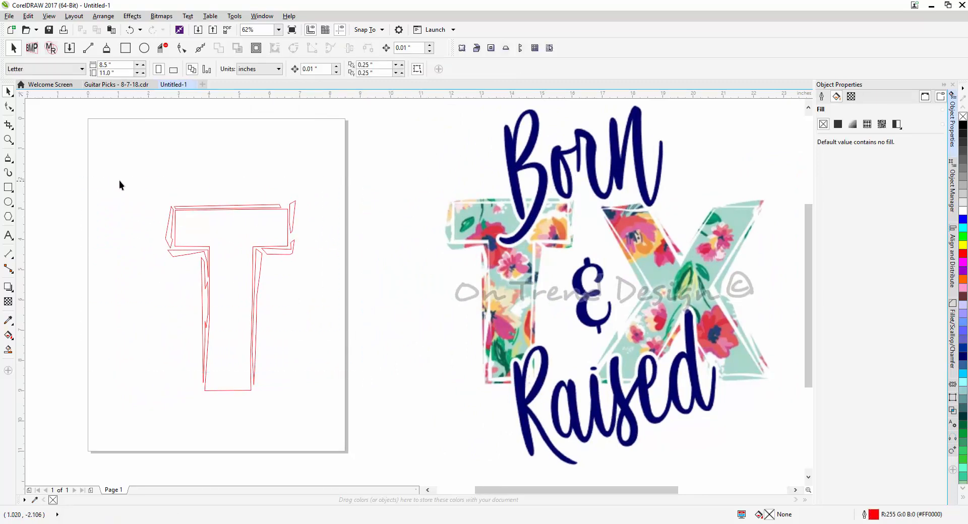
pyautogui.moveTo(121, 179); pyautogui.dragTo(317, 406)
pyautogui.moveTo(316, 407); pyautogui.dragTo(316, 407)
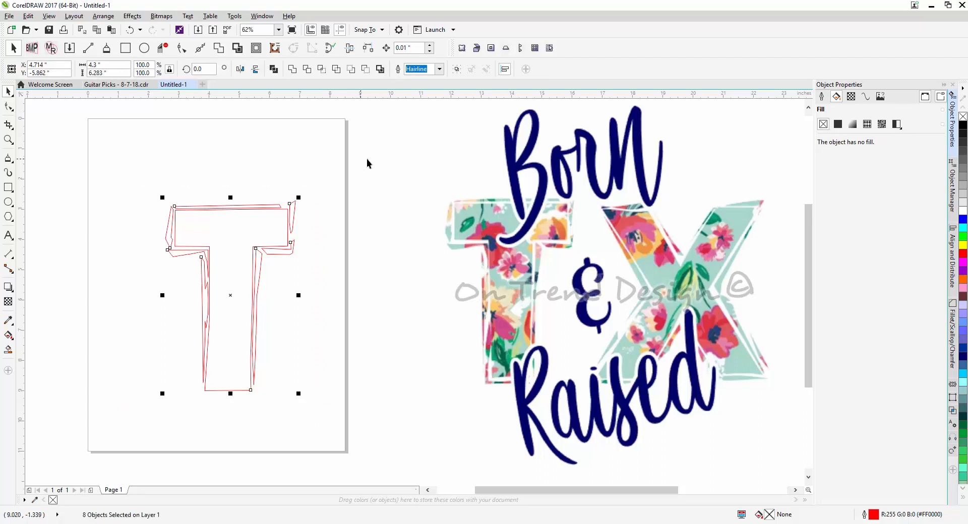
pyautogui.click(293, 70)
# Check whether the welded T pieces select together as one object by selecting and deselecting them at several edges
pyautogui.click(262, 219)
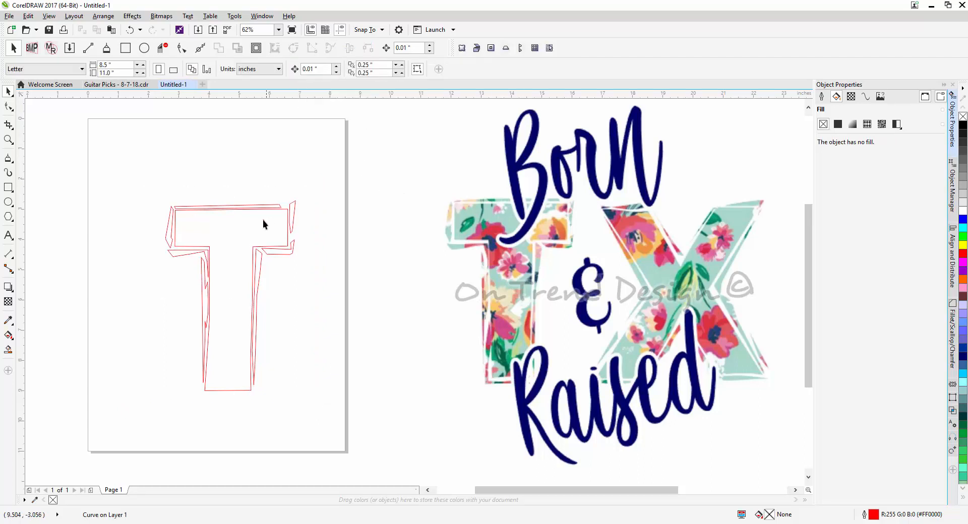
pyautogui.click(283, 253)
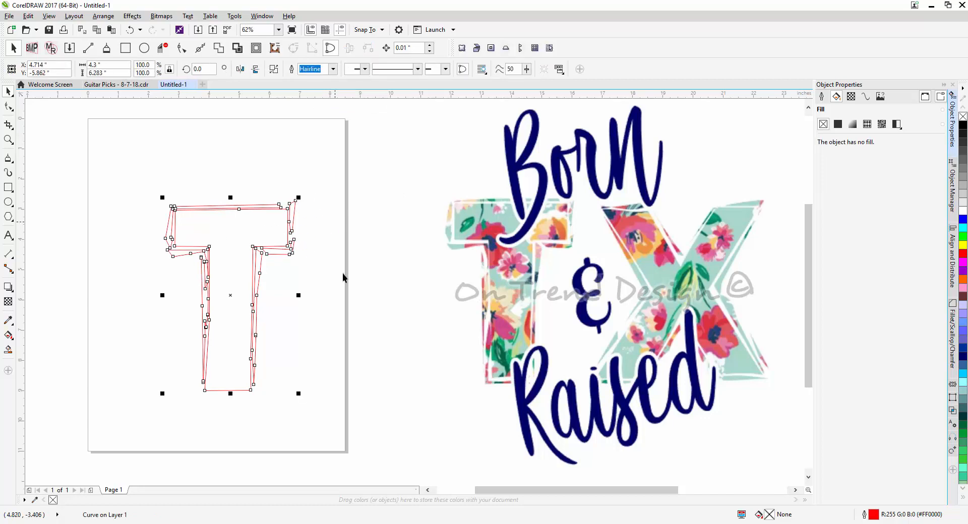
pyautogui.click(370, 258)
pyautogui.click(258, 237)
pyautogui.click(394, 241)
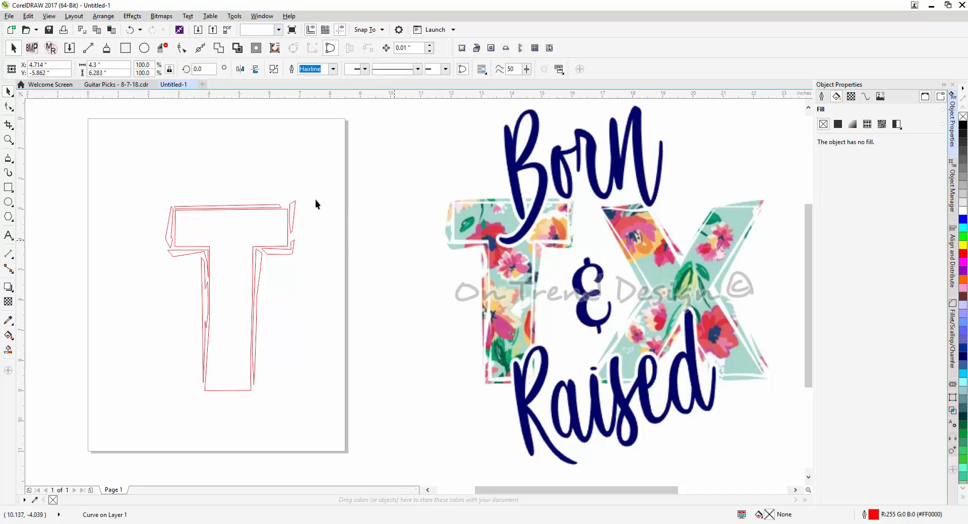
pyautogui.click(293, 208)
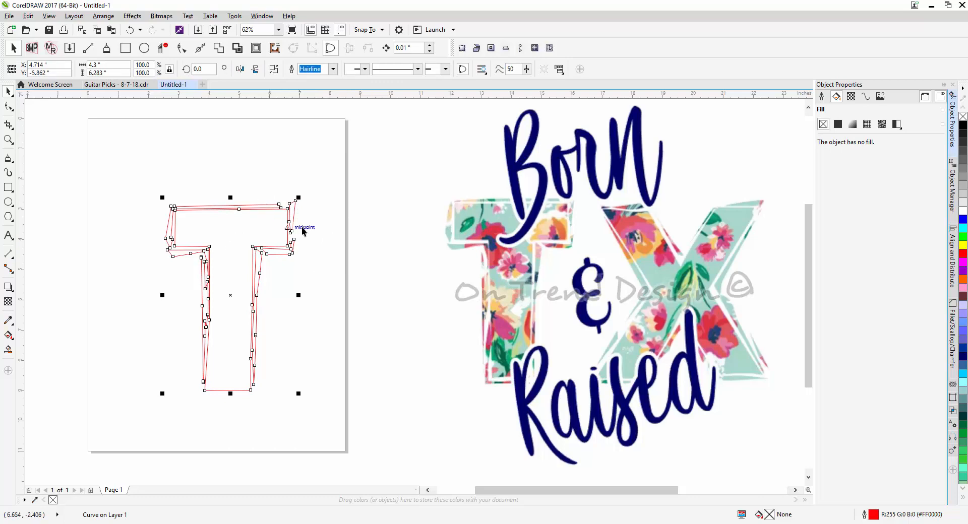
pyautogui.click(392, 235)
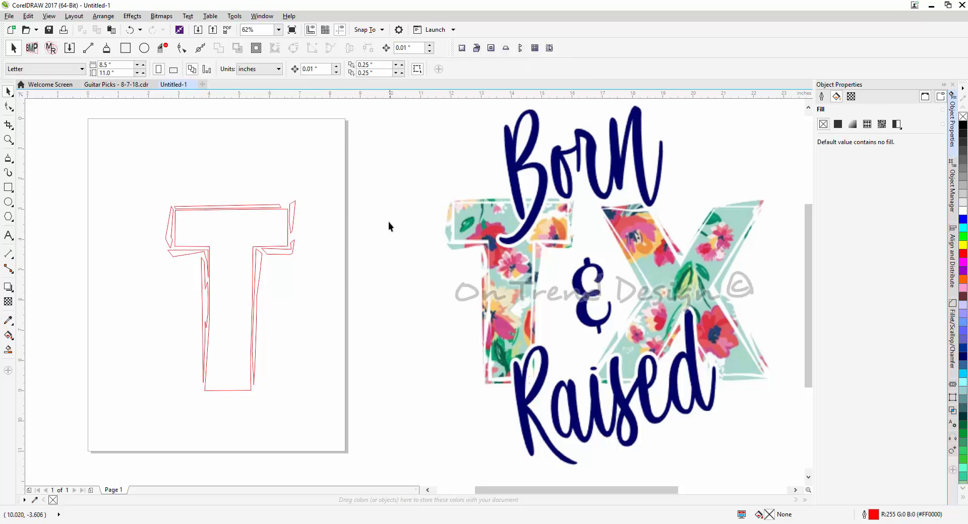
# Move the welded T outline onto the left part of the tropical leaf and flower pattern image
pyautogui.scroll(-2, 389, 216)
pyautogui.moveTo(458, 240); pyautogui.dragTo(427, 245)
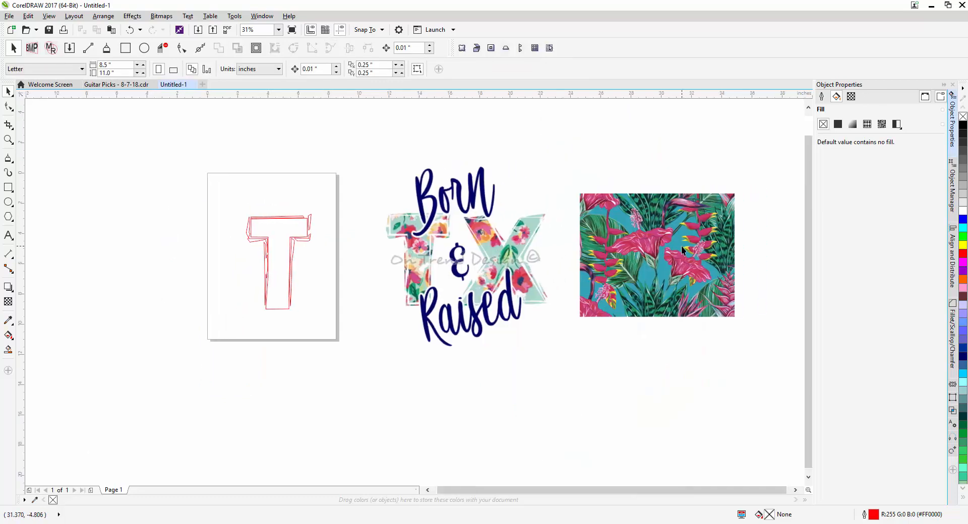
pyautogui.moveTo(280, 225); pyautogui.dragTo(422, 216)
pyautogui.scroll(1, 628, 222)
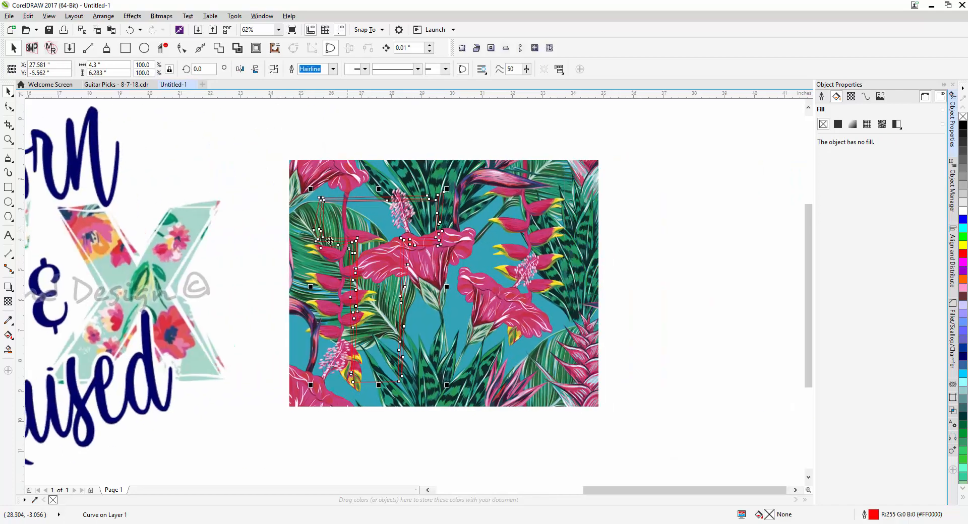
# PowerClip the tropical pattern image inside the welded T outline
pyautogui.rightClick(475, 180)
pyautogui.click(507, 190)
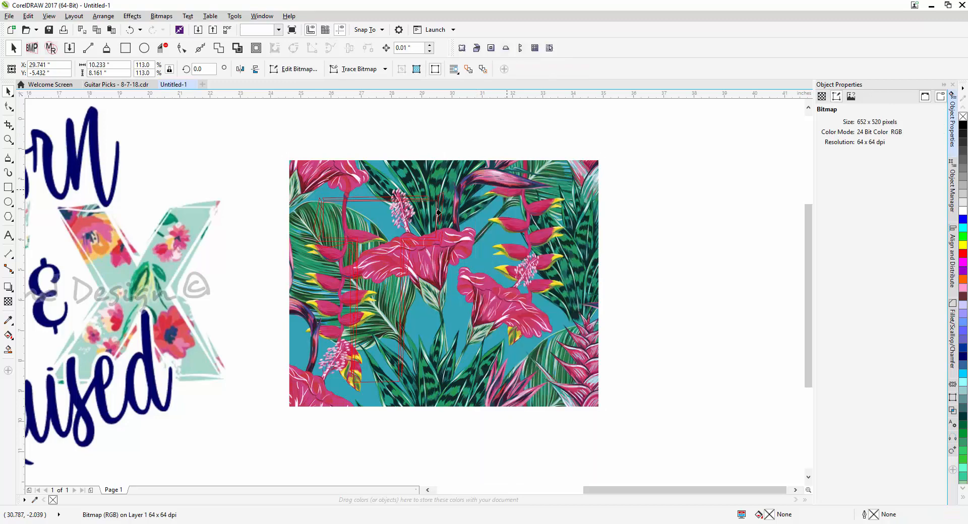
pyautogui.click(438, 213)
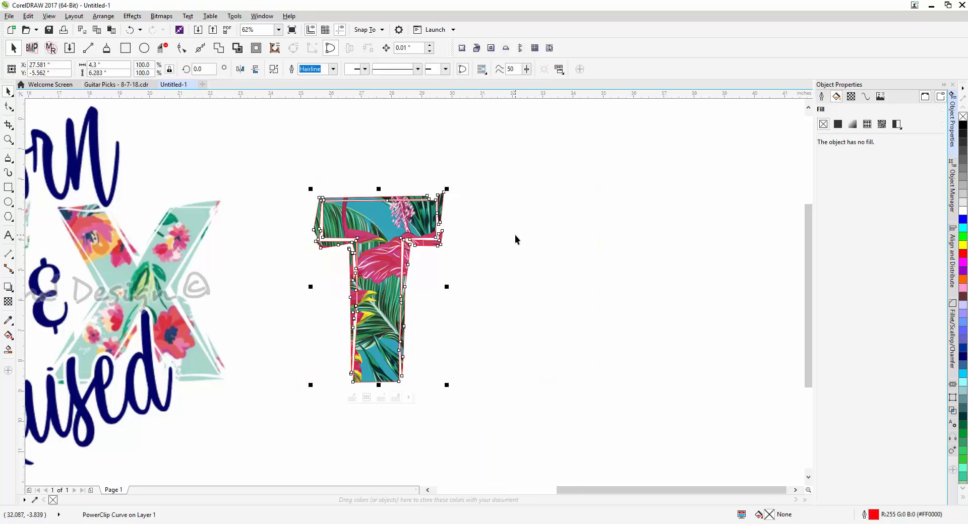
pyautogui.scroll(1, 376, 212)
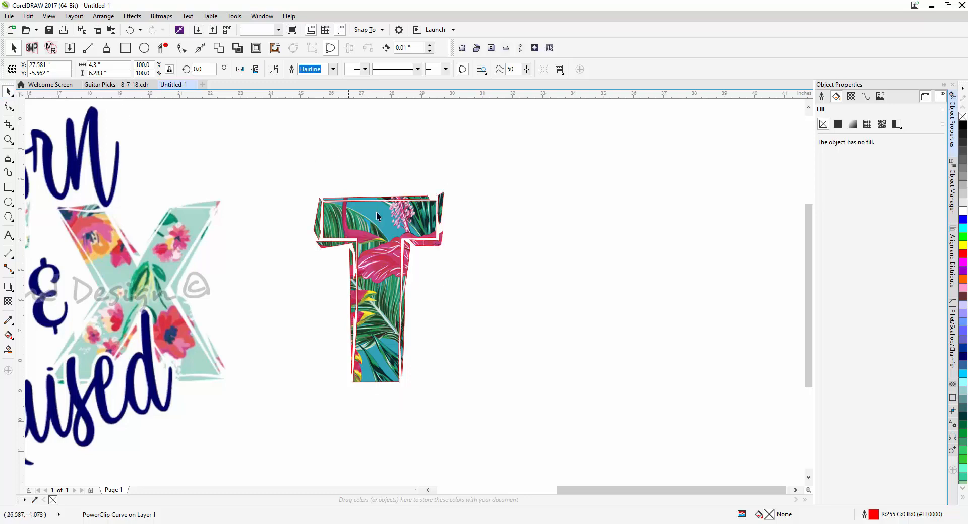
pyautogui.scroll(-1, 520, 259)
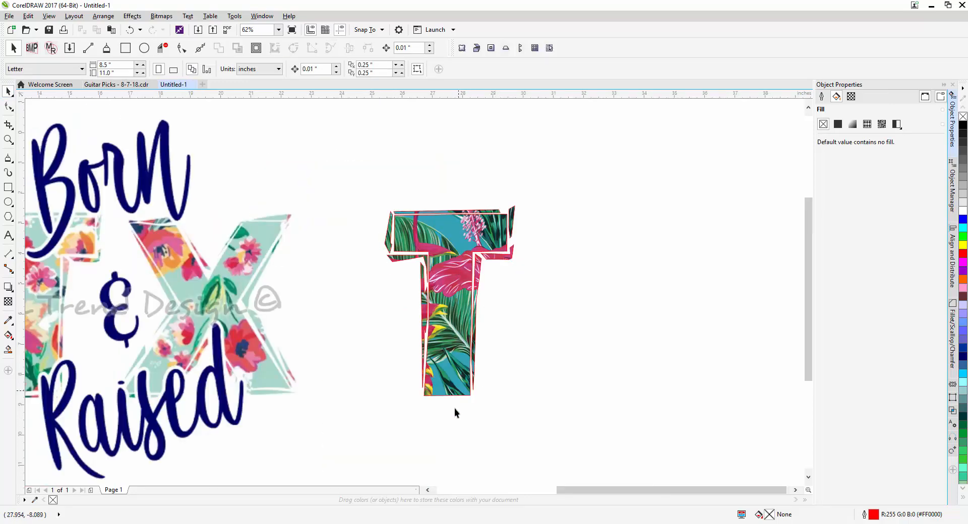
pyautogui.moveTo(463, 246); pyautogui.dragTo(602, 227)
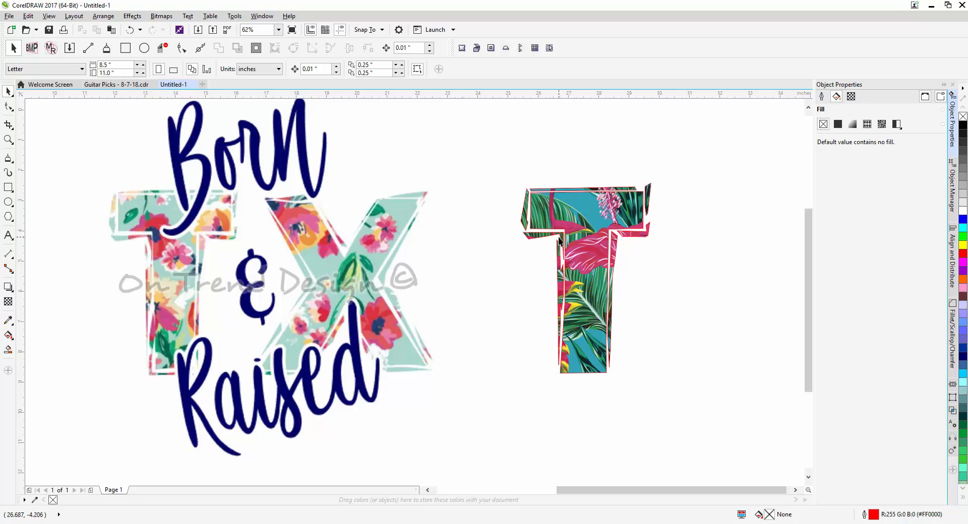
pyautogui.moveTo(575, 241); pyautogui.dragTo(546, 258)
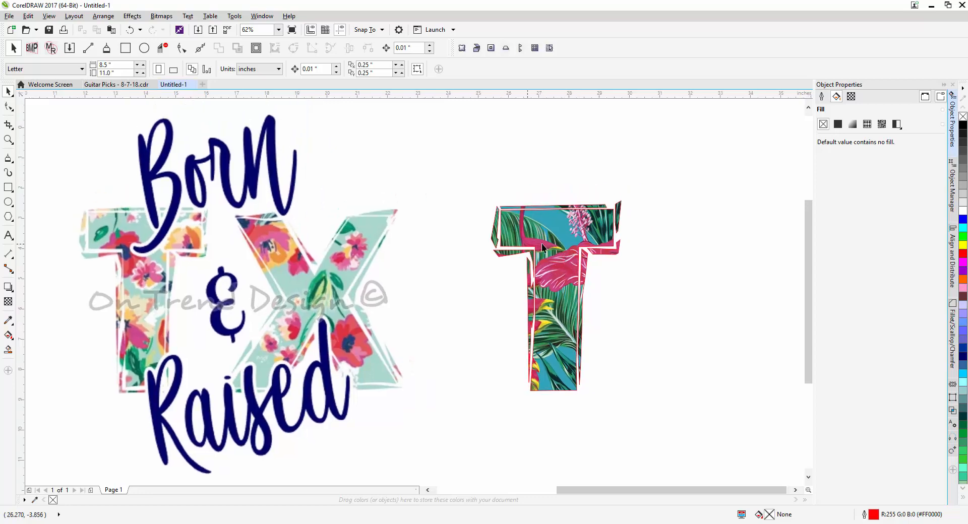